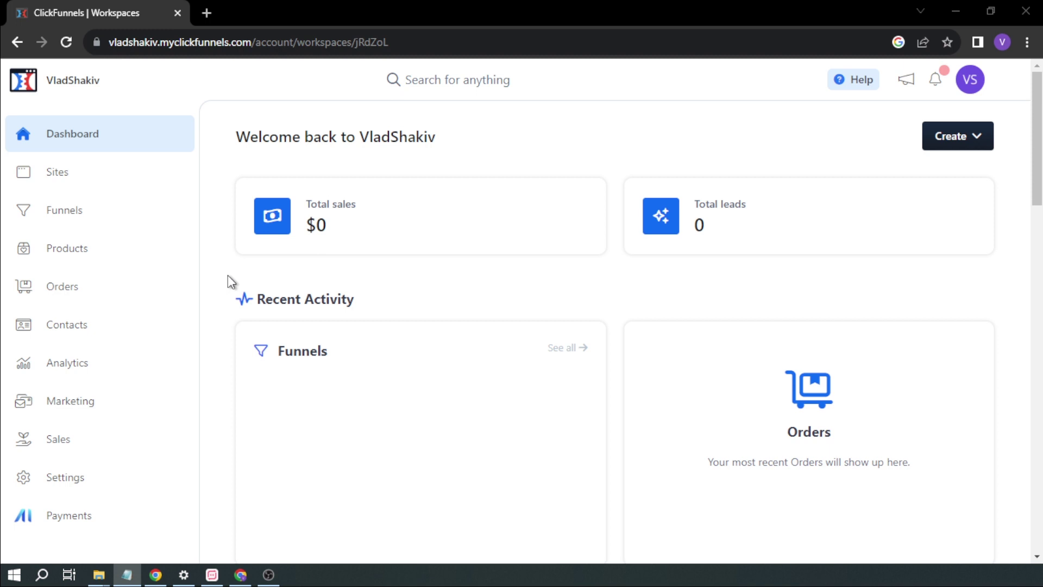
- Open the account menu from the VS avatar on the workspace dashboard
left_click(966, 97)
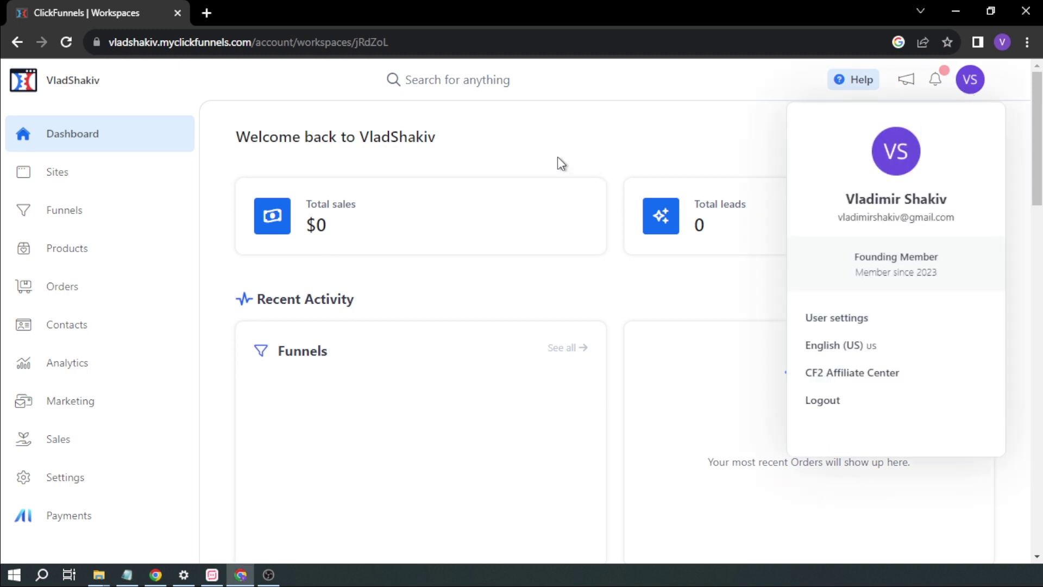
- Open the funnel Recipes and filter them to the Sell a Product category
left_click(144, 223)
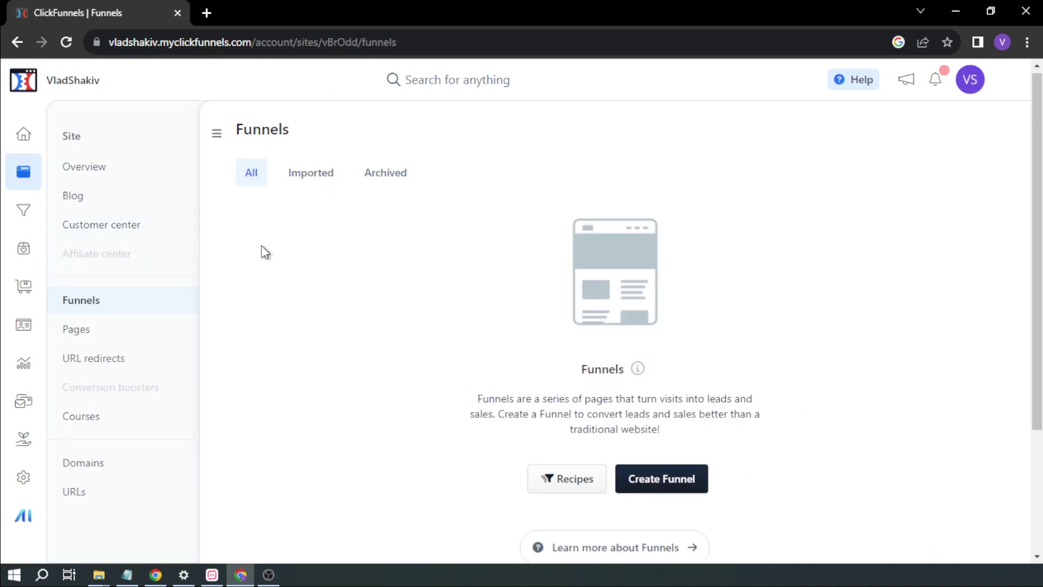
scroll(380, 288, "down", 2)
left_click(564, 405)
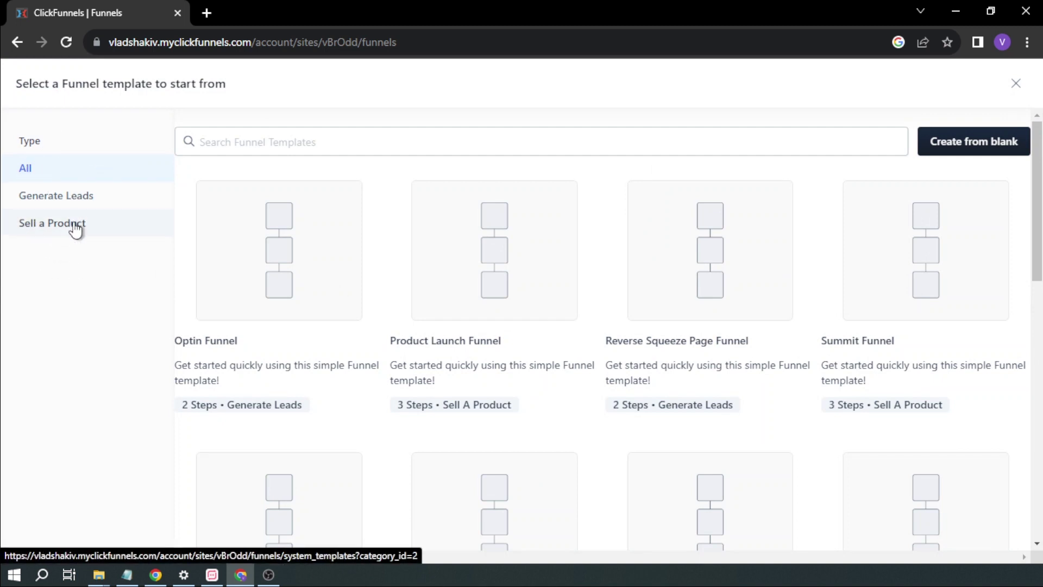
left_click(75, 228)
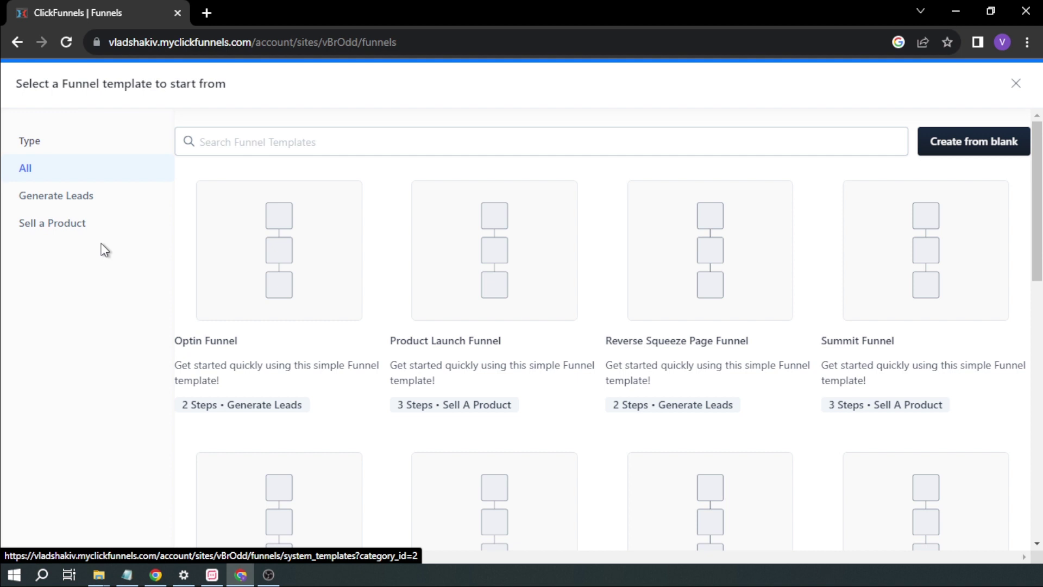
- Browse the selling templates and open the Product Launch Funnel preview
mouse_move(291, 282)
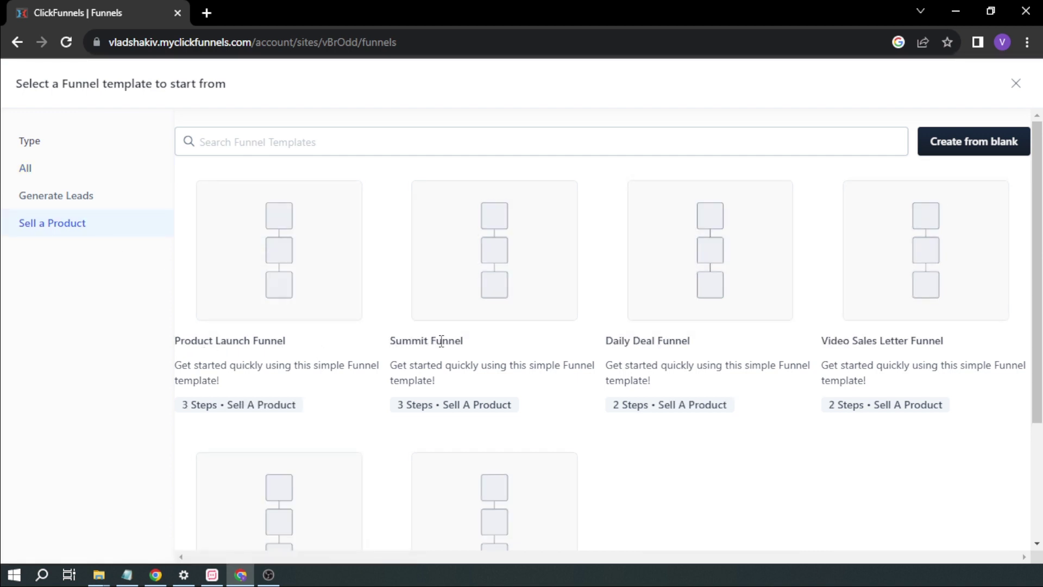
scroll(817, 386, "down", 3)
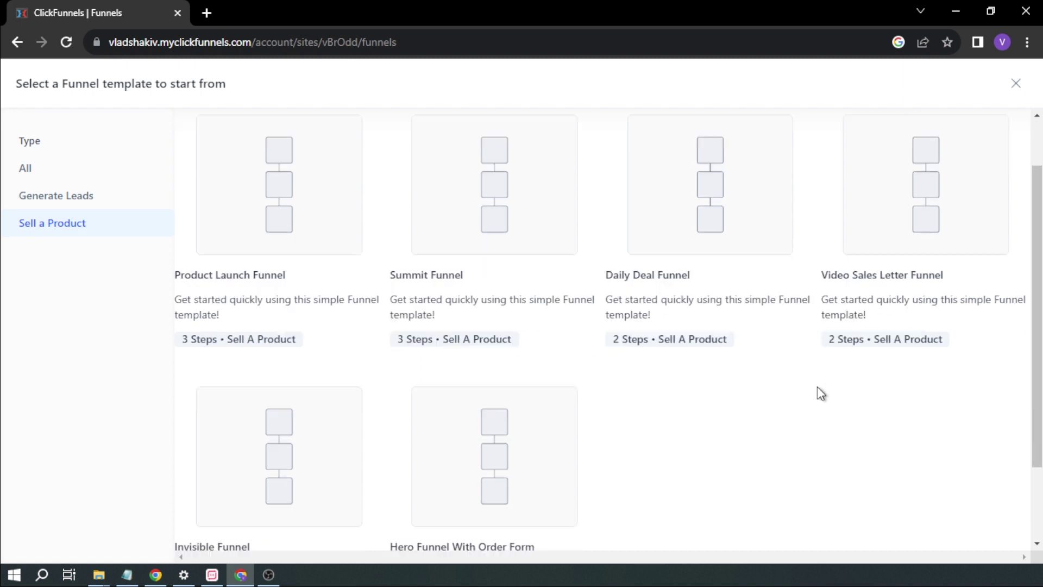
mouse_move(240, 354)
scroll(241, 357, "up", 2)
scroll(241, 356, "up", 2)
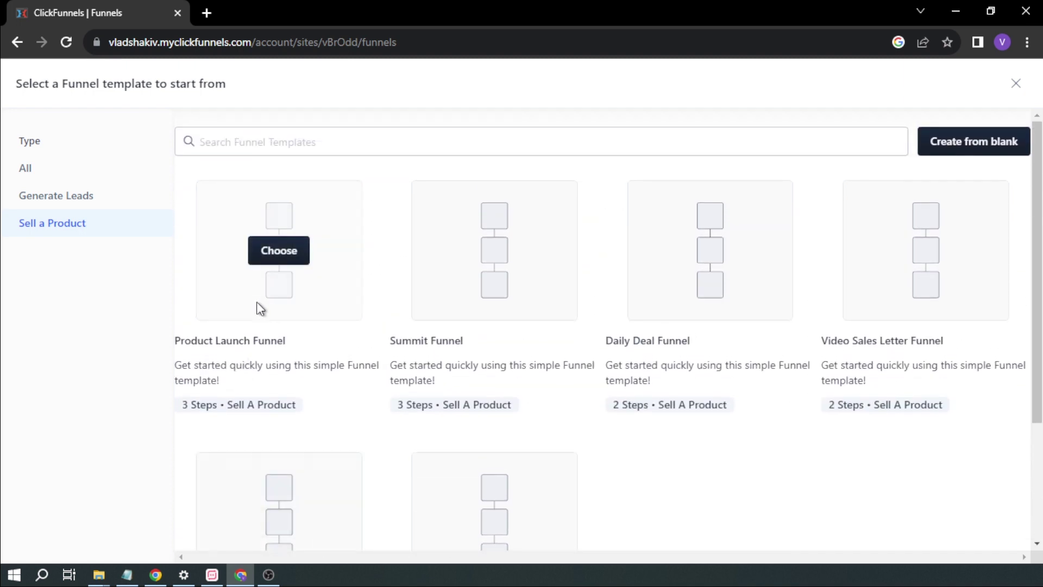
left_click(189, 335)
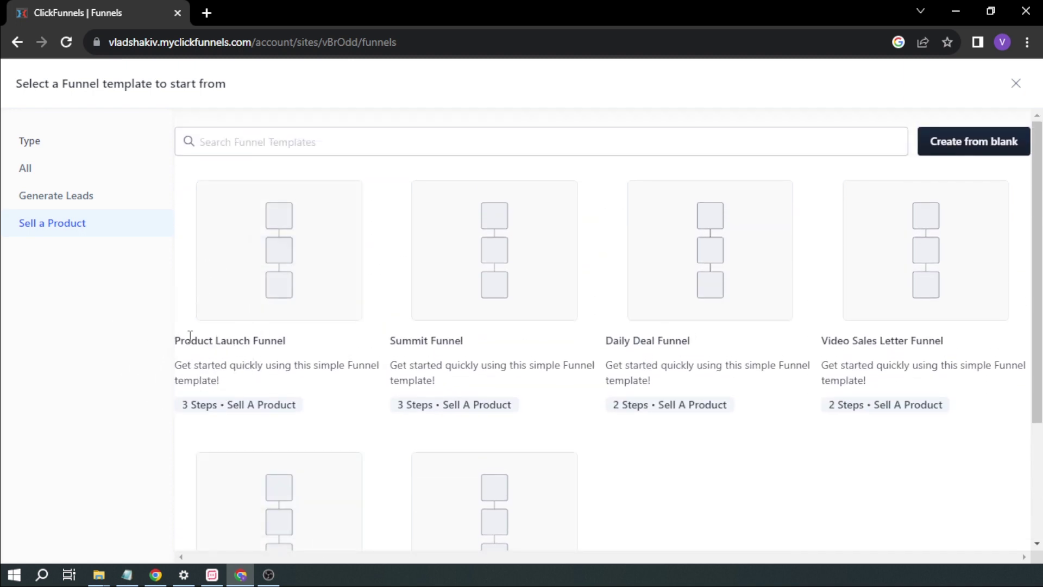
left_click_drag(181, 404, 219, 405)
left_click(214, 288)
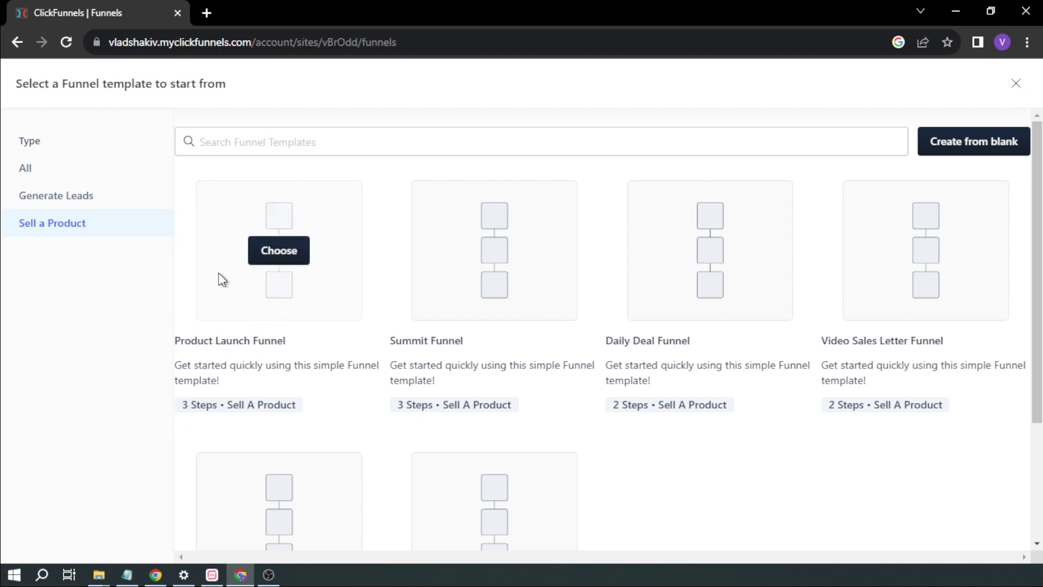
- Choose the Product Launch Funnel template, rename it 'Product Launch Funnel Test 1', and create it
left_click(279, 256)
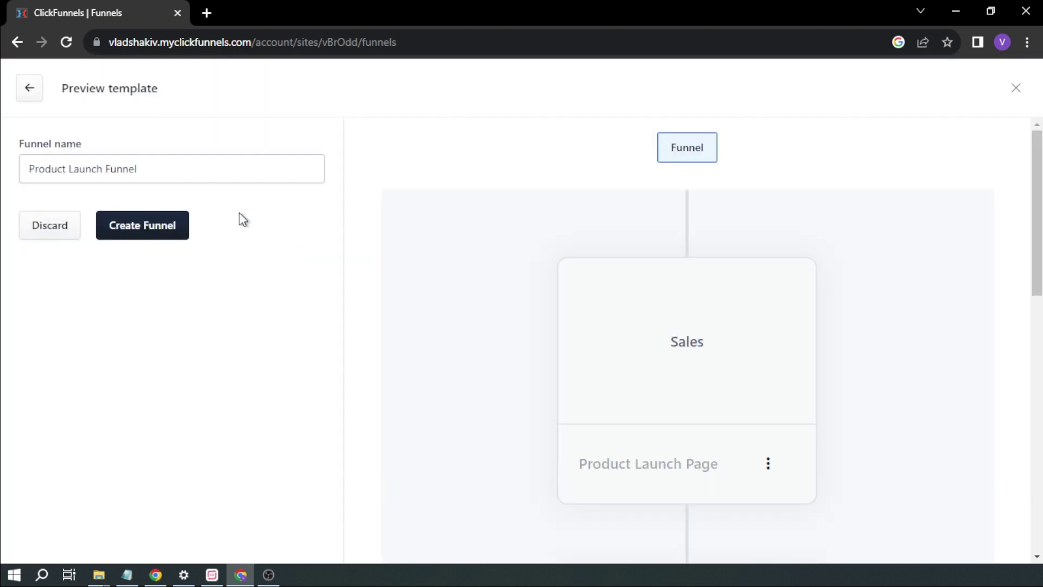
left_click(242, 174)
key("ctrl+a")
left_click(243, 174)
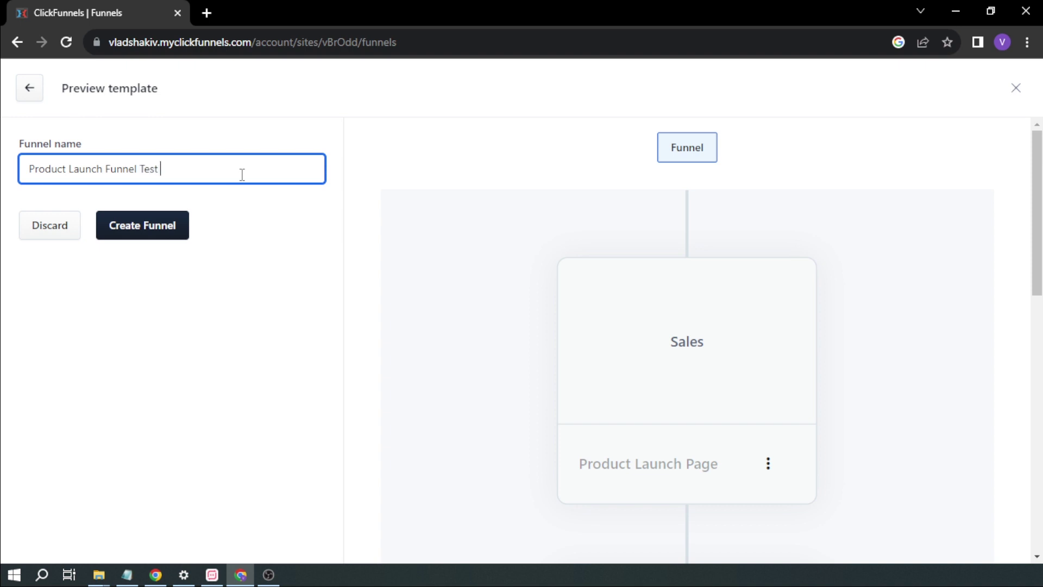
left_click(158, 227)
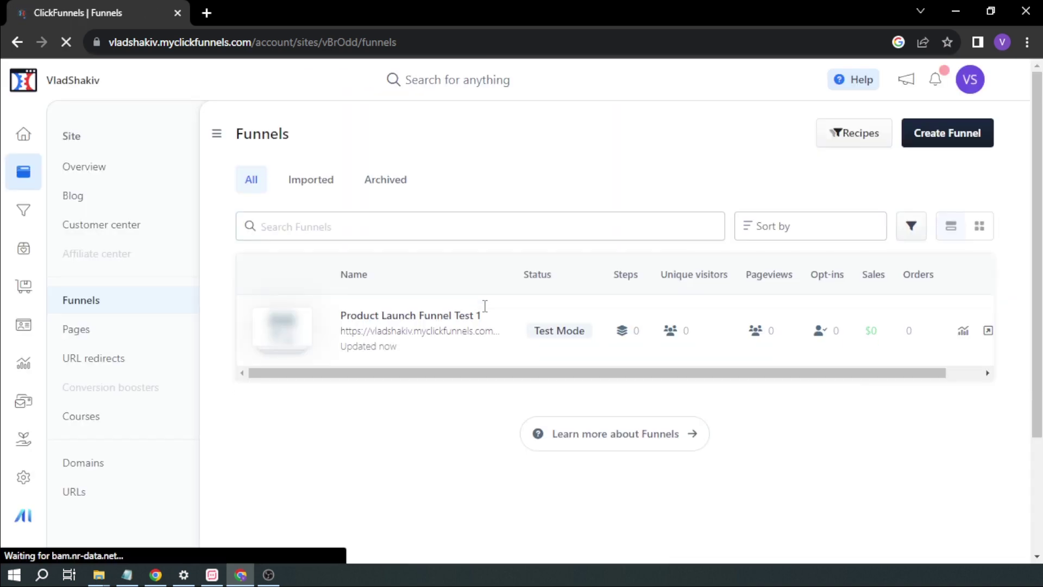
- Open the Product Launch Funnel Test 1 workflow and select its Sales step
left_click(418, 330)
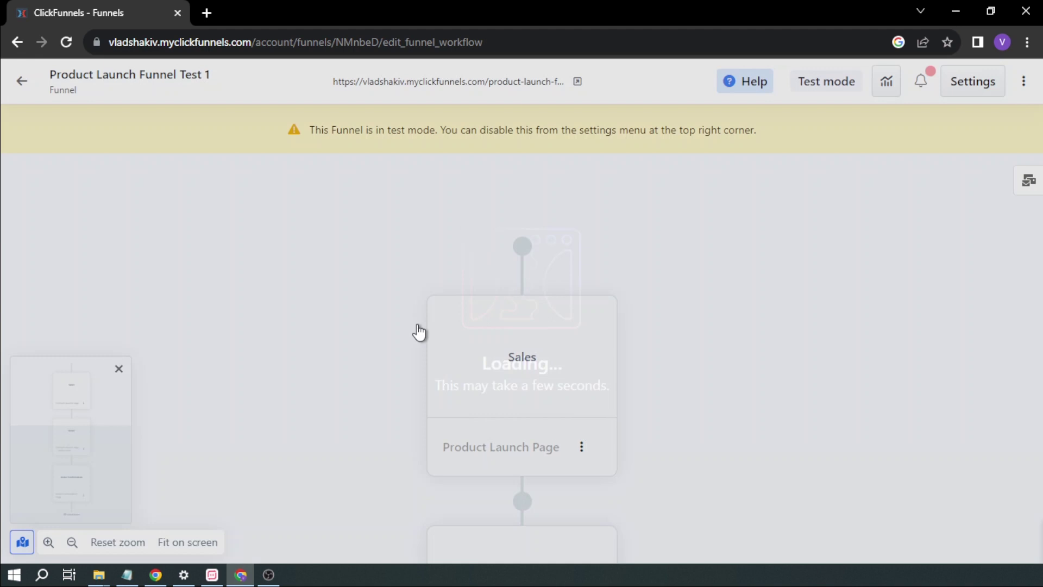
scroll(419, 331, "down", 9)
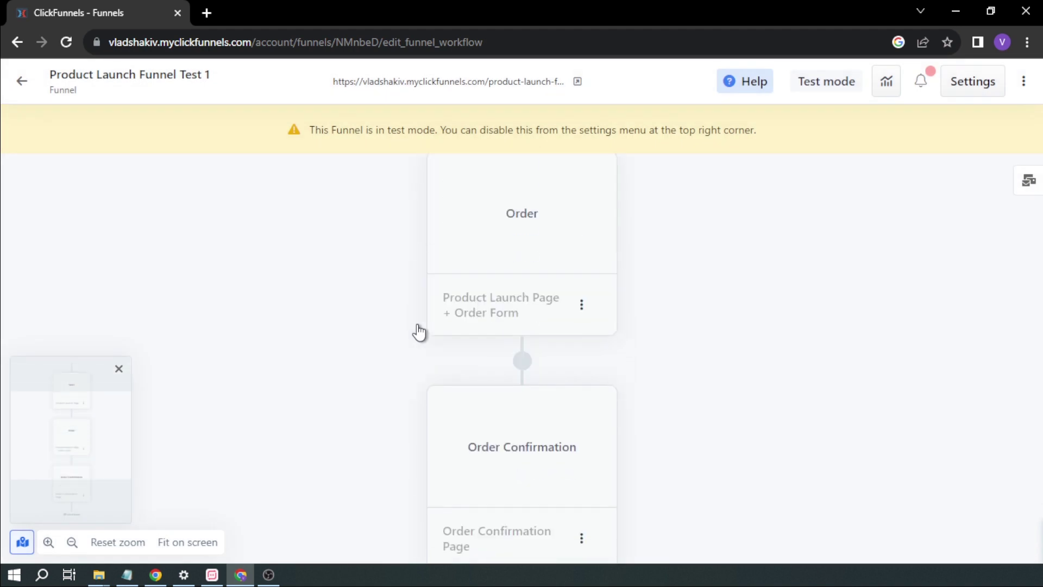
scroll(419, 331, "up", 9)
scroll(419, 332, "down", 3)
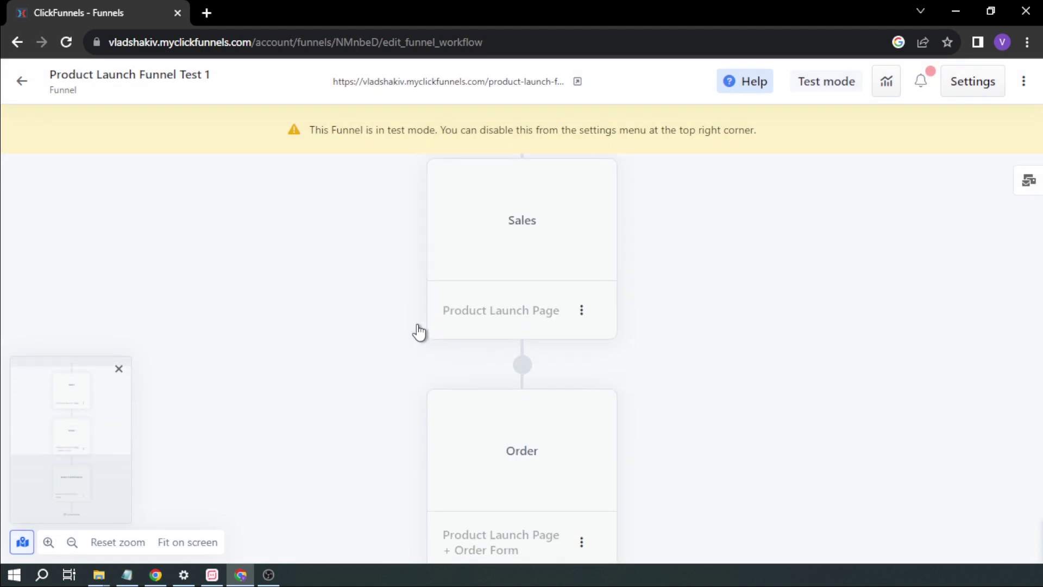
scroll(418, 331, "up", 2)
scroll(419, 331, "up", 1)
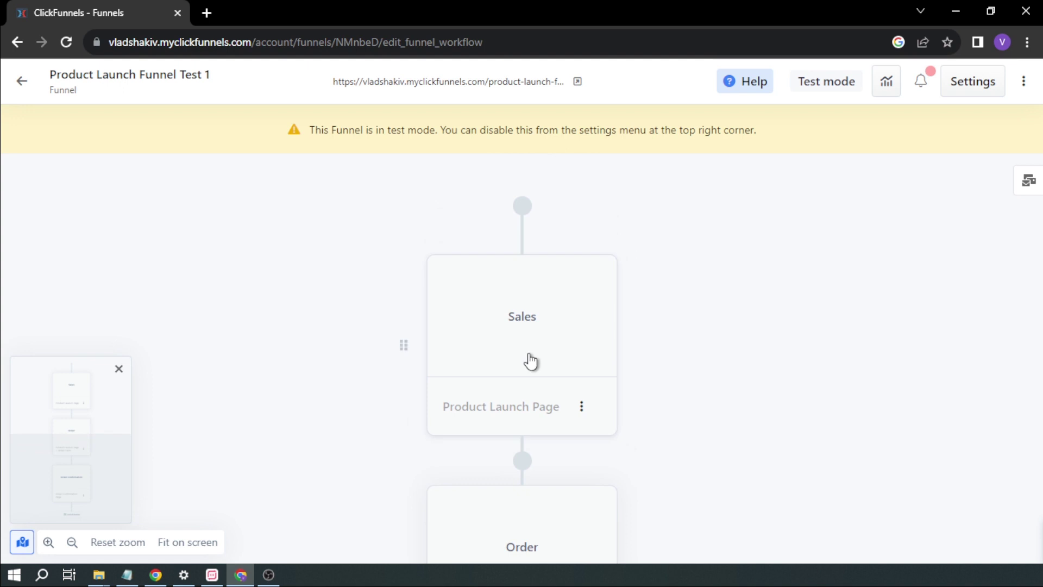
left_click(540, 354)
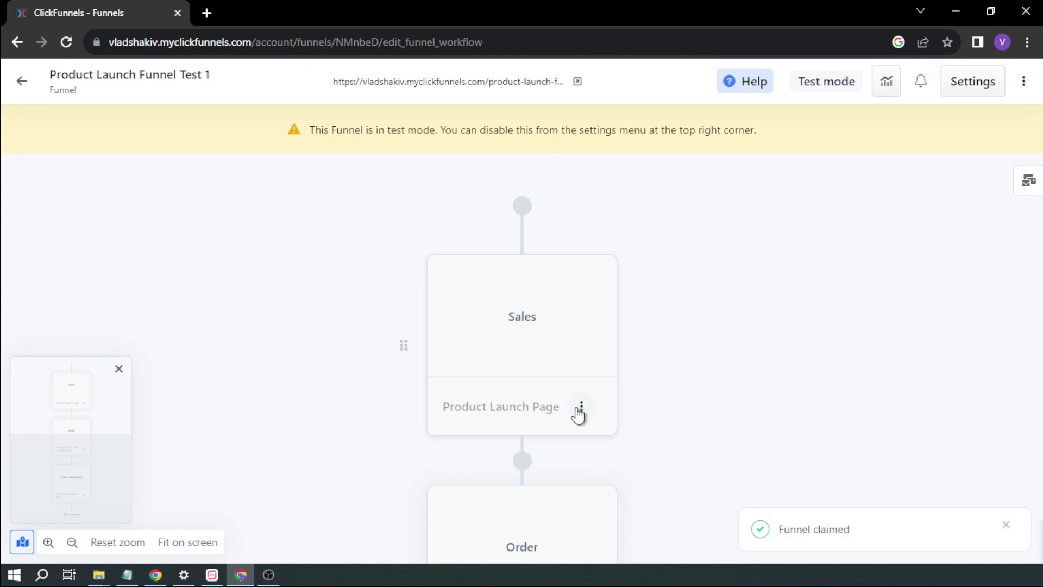
- Pick the Red Evolution Video Sales Letter Page design for the Sales step
left_click(540, 330)
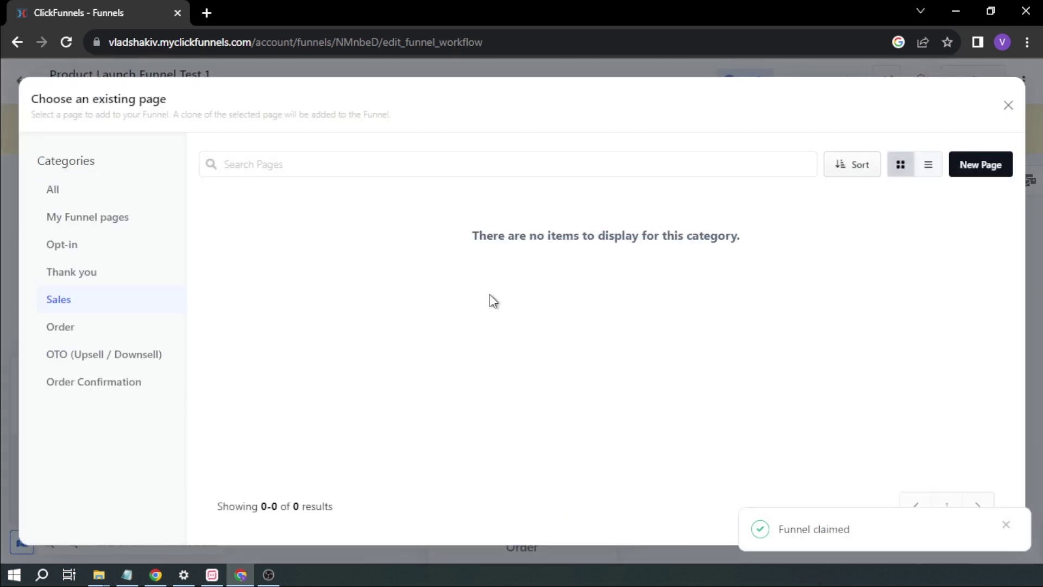
scroll(263, 209, "down", 3)
scroll(265, 343, "up", 2)
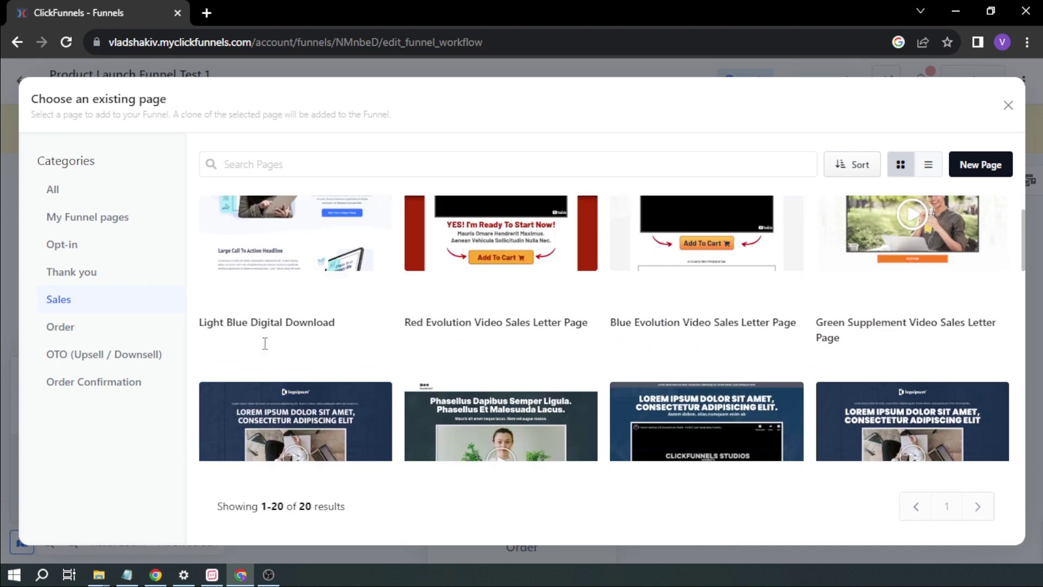
scroll(265, 343, "up", 1)
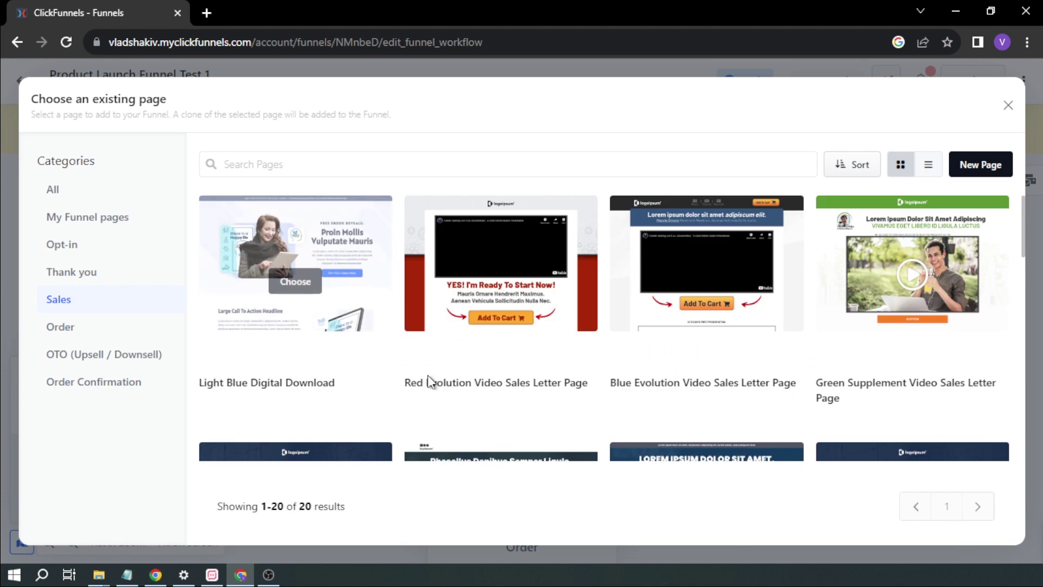
left_click(517, 277)
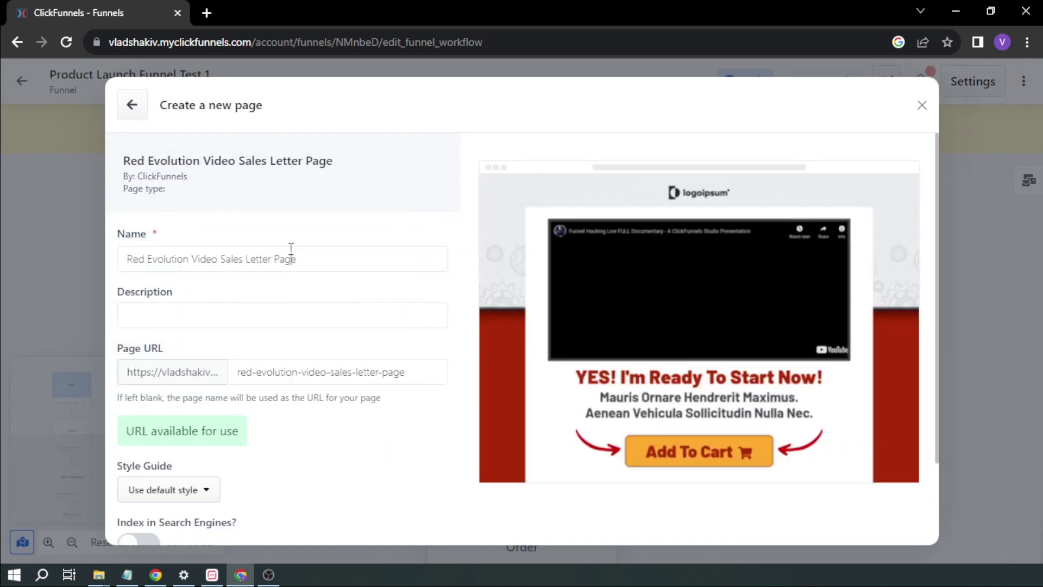
- Name the page 'Sales Test 1' and create it at /sales-test-1
triple_click(290, 247)
left_click(328, 257)
triple_click(327, 256)
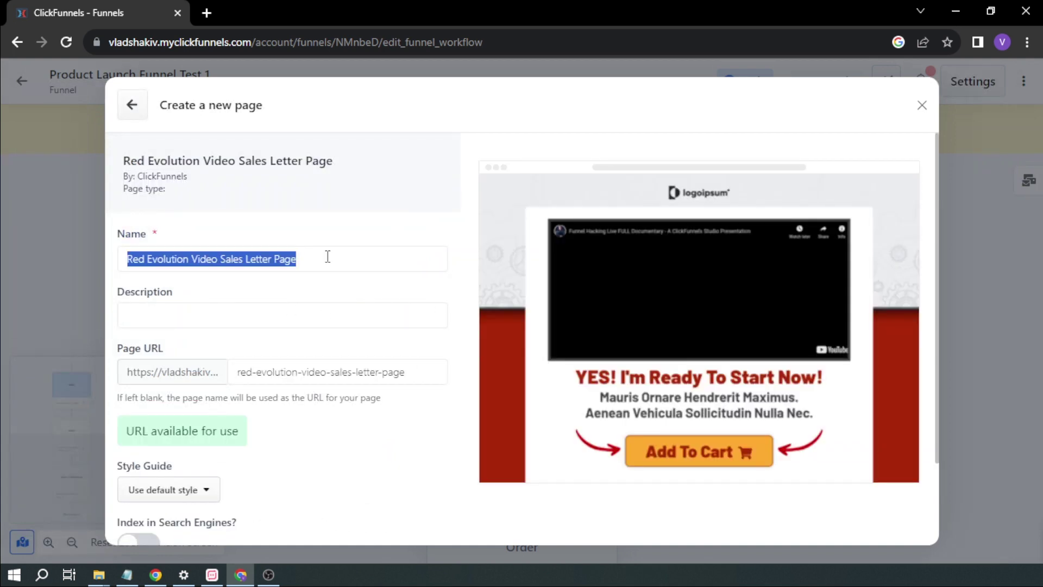
type("Sales Test 1")
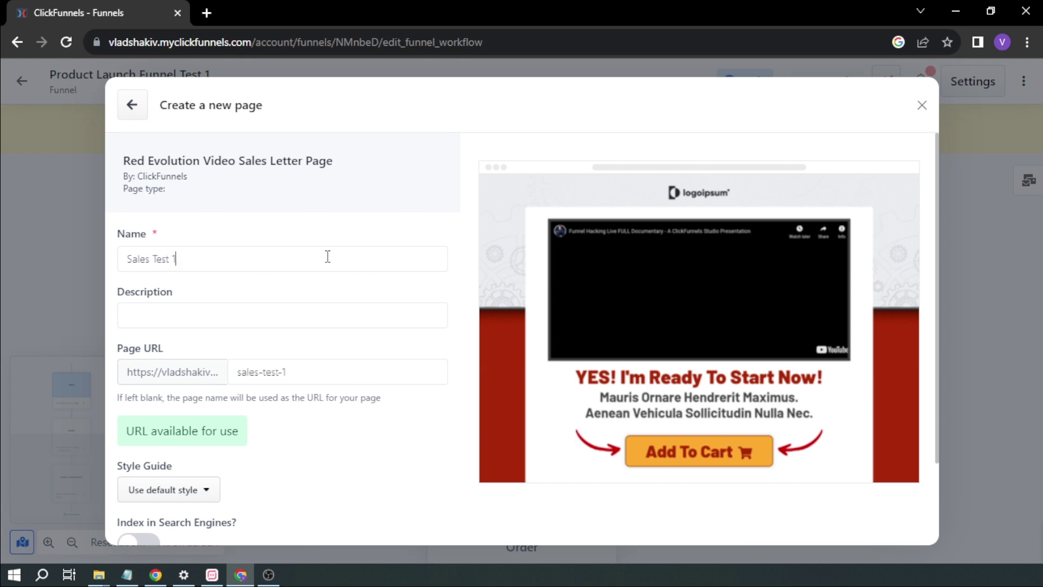
scroll(284, 360, "down", 1)
left_click(217, 241)
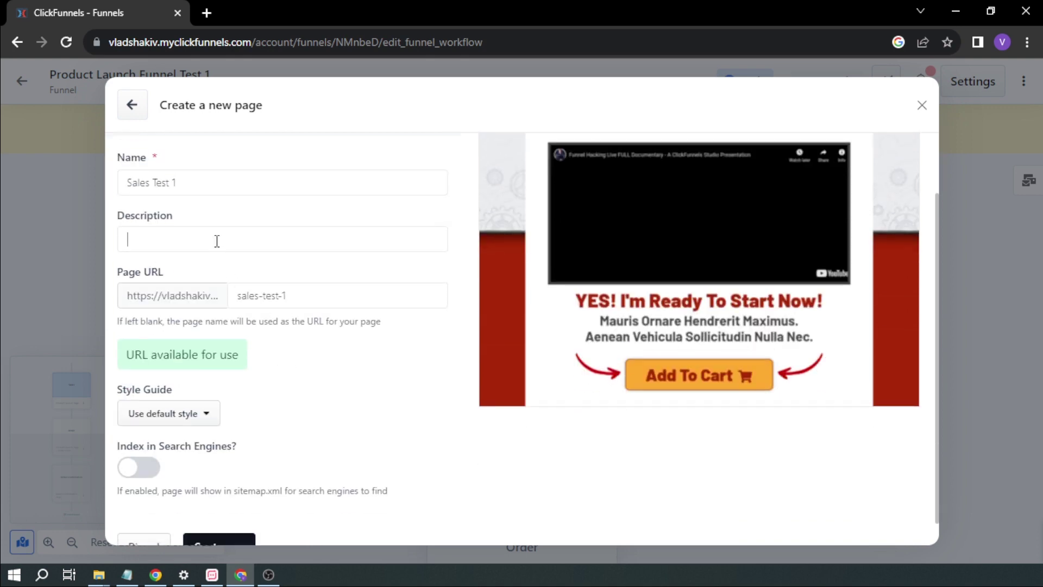
scroll(279, 294, "down", 1)
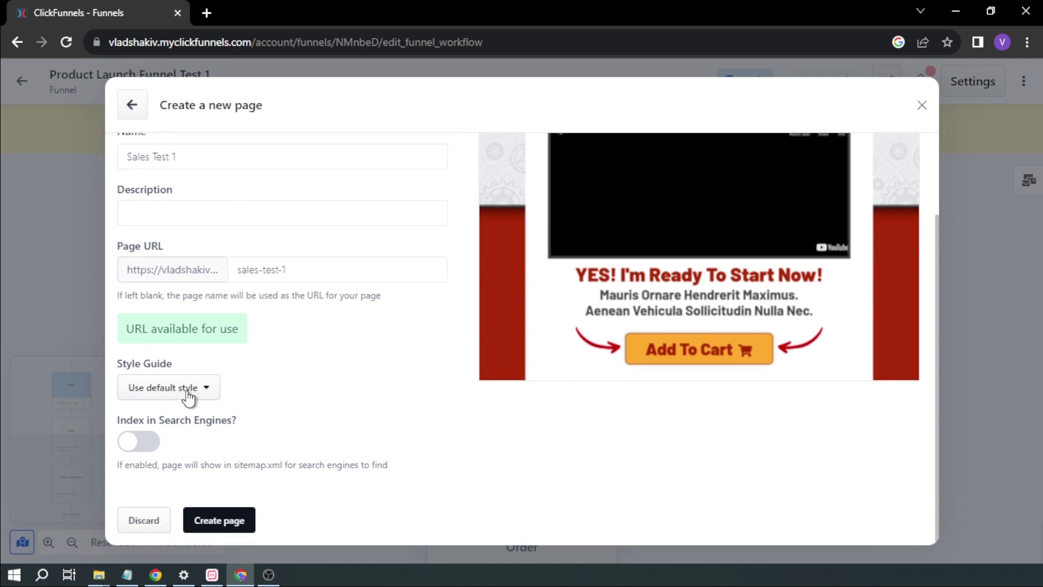
left_click(212, 521)
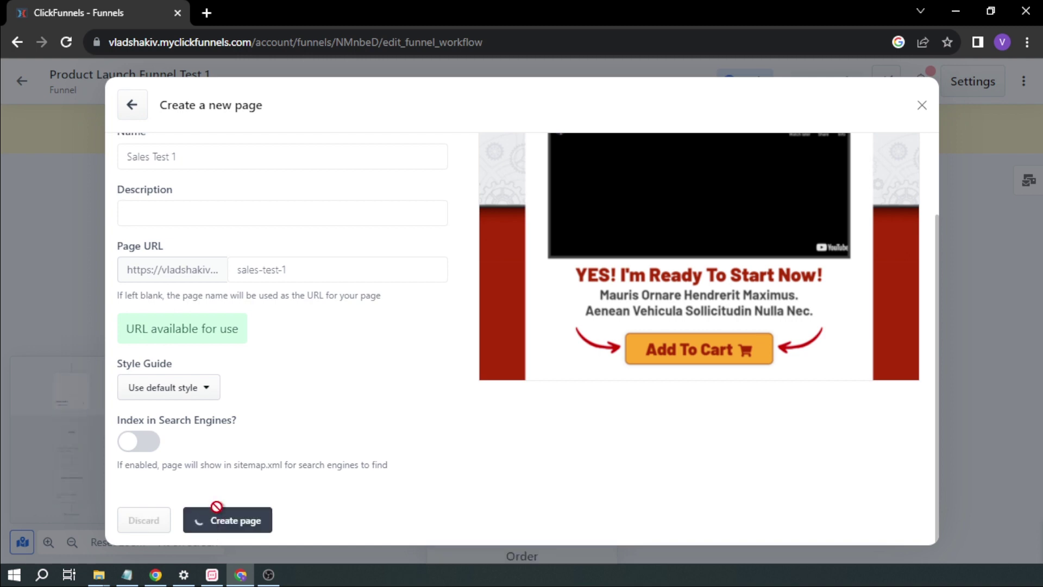
scroll(438, 331, "down", 4)
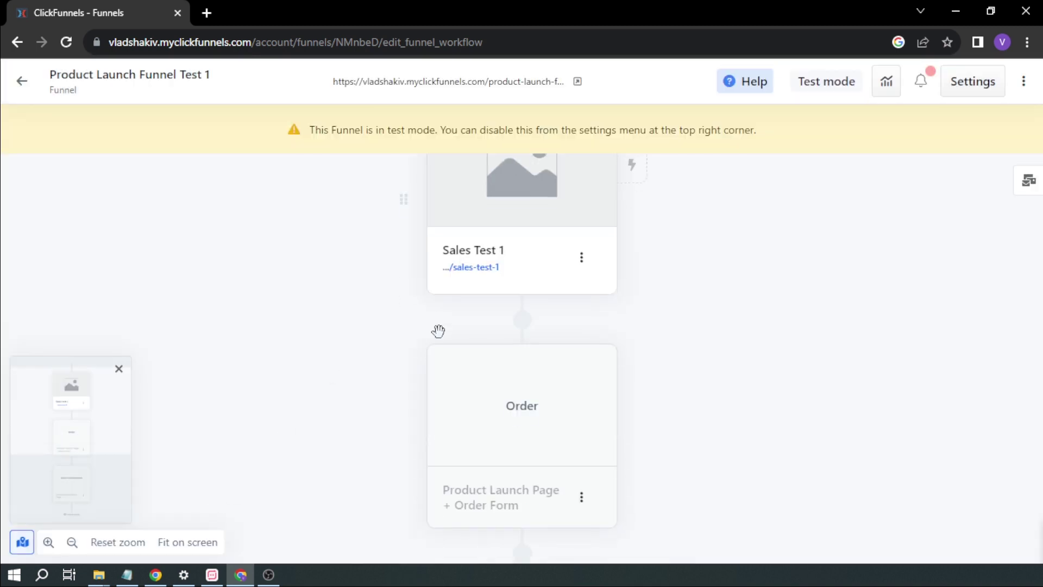
- Pick the Red Challenge Order Form design for the Order step
left_click(520, 304)
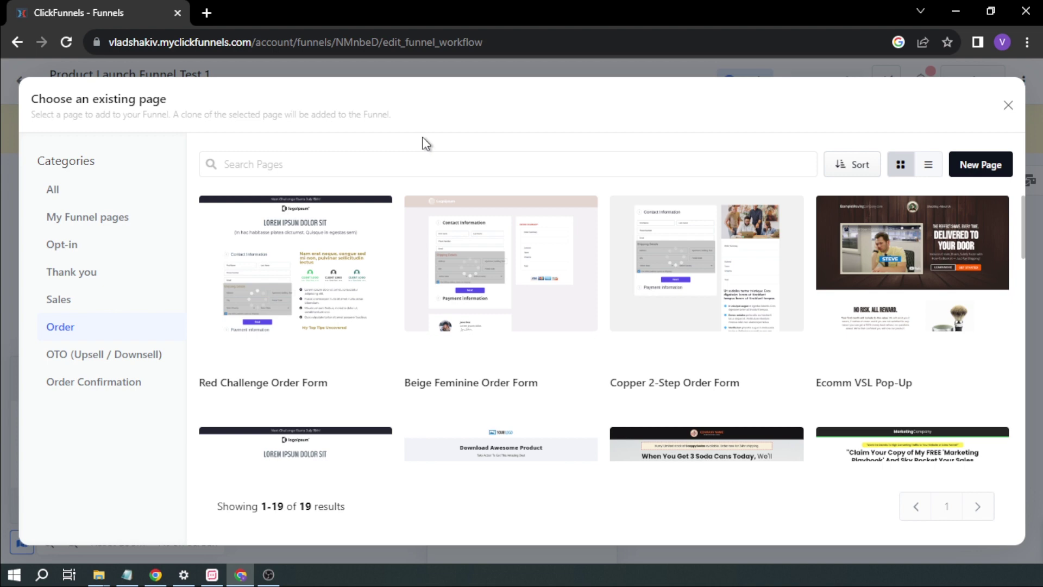
mouse_move(492, 307)
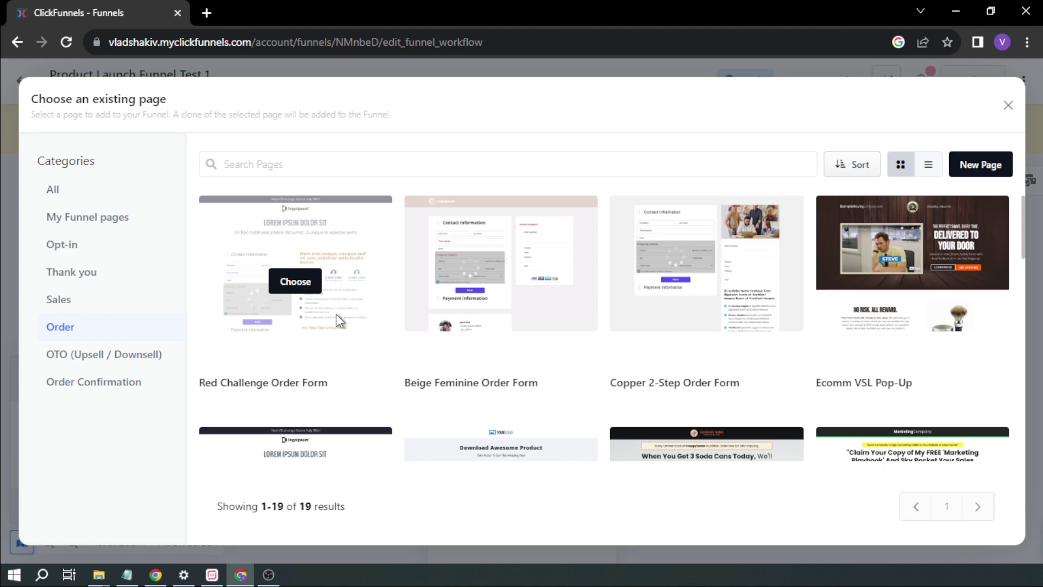
left_click(288, 279)
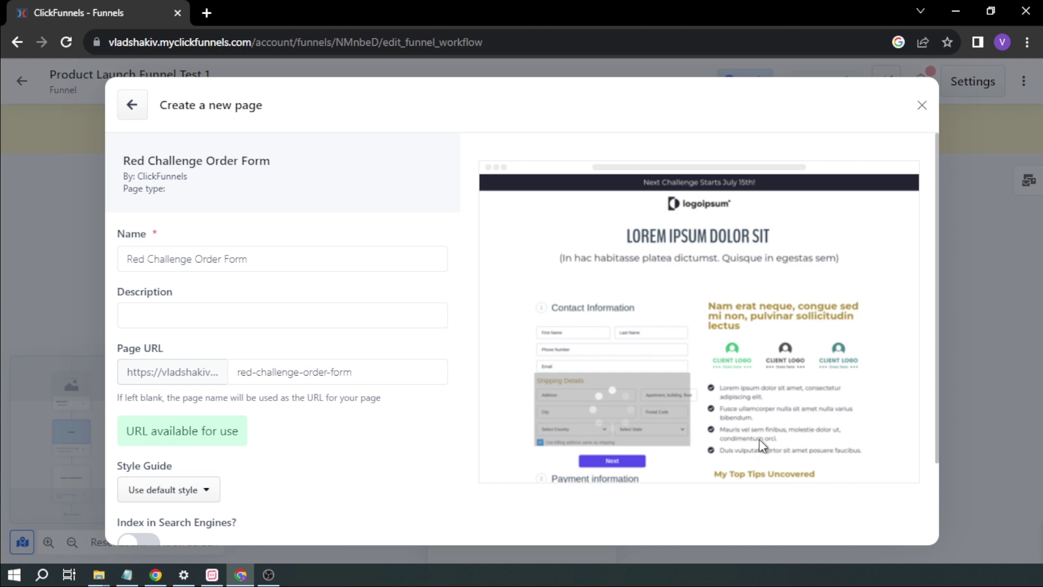
scroll(768, 377, "down", 1)
scroll(778, 335, "up", 1)
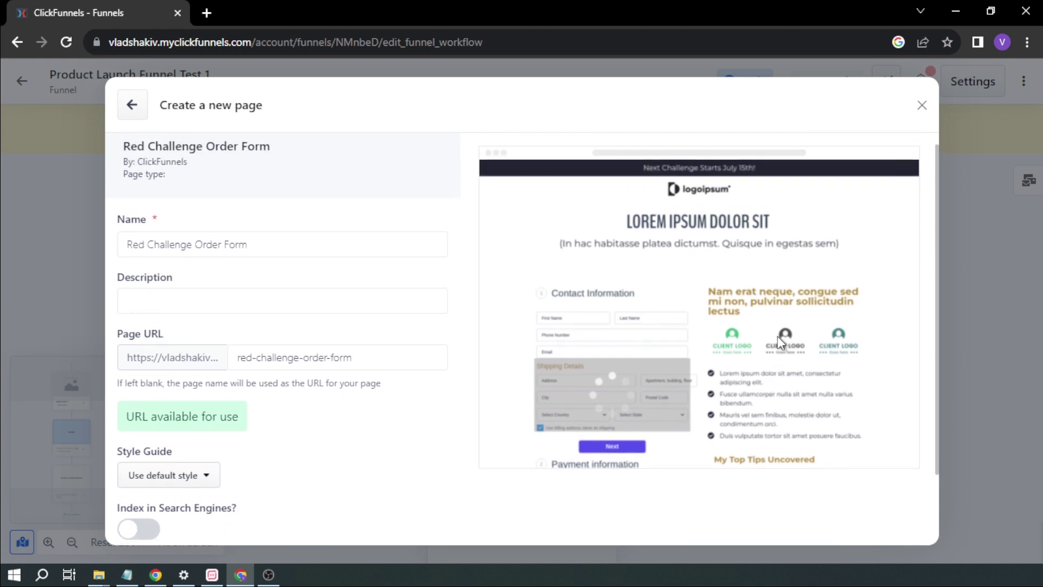
- Name the page 'Order Form Test 1' and create it at /order-form-test-1
triple_click(274, 253)
type("Order Form Test 1")
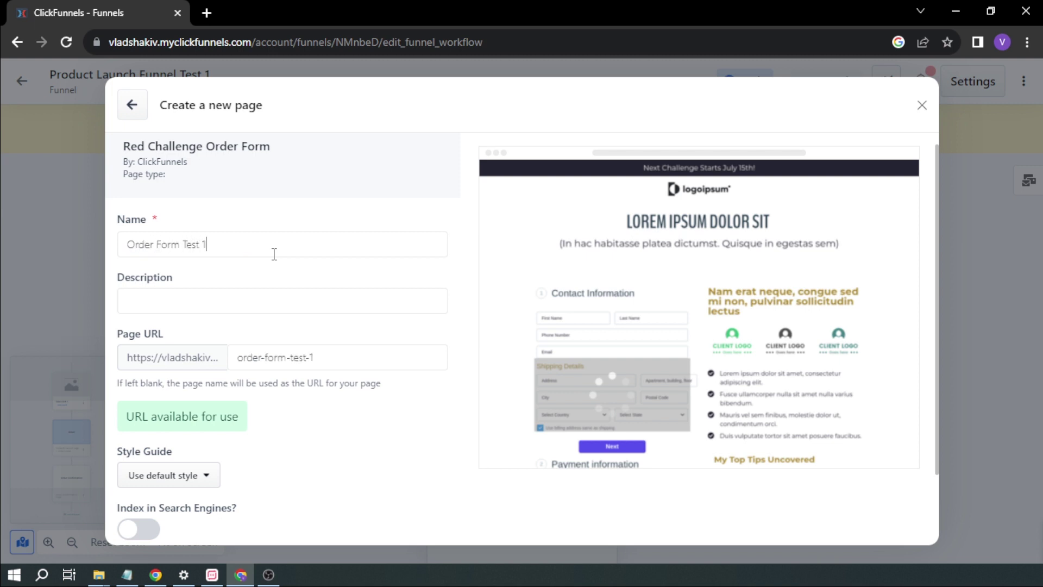
scroll(274, 254, "down", 2)
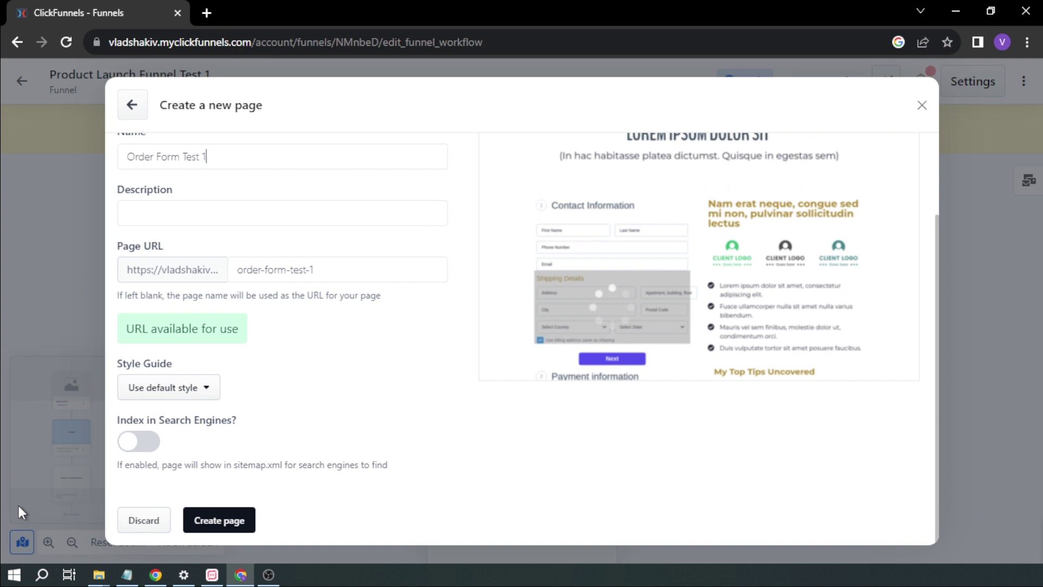
left_click(220, 531)
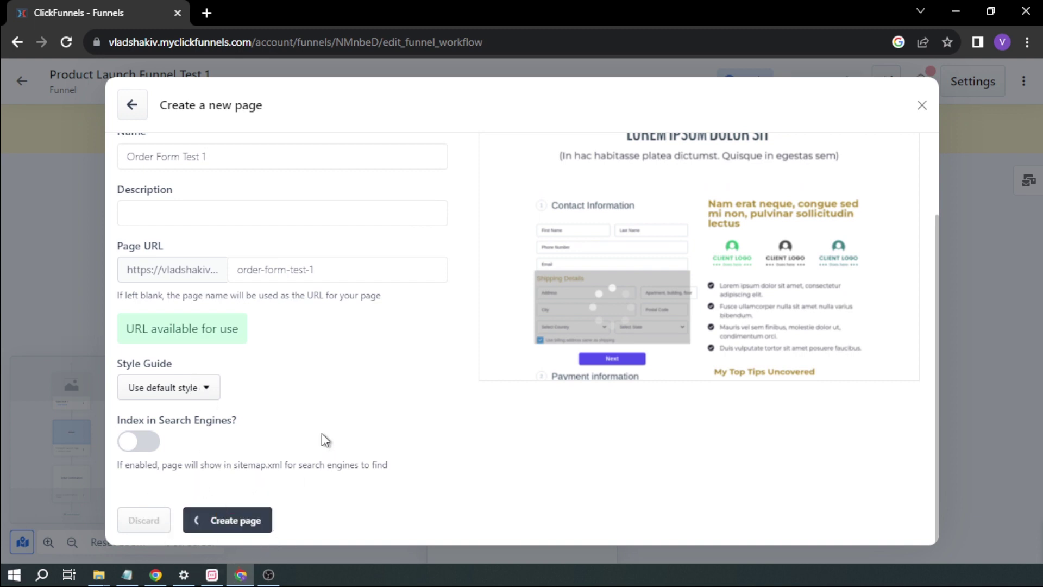
- Pick a thank-you template for the Order Confirmation step
scroll(326, 380, "down", 5)
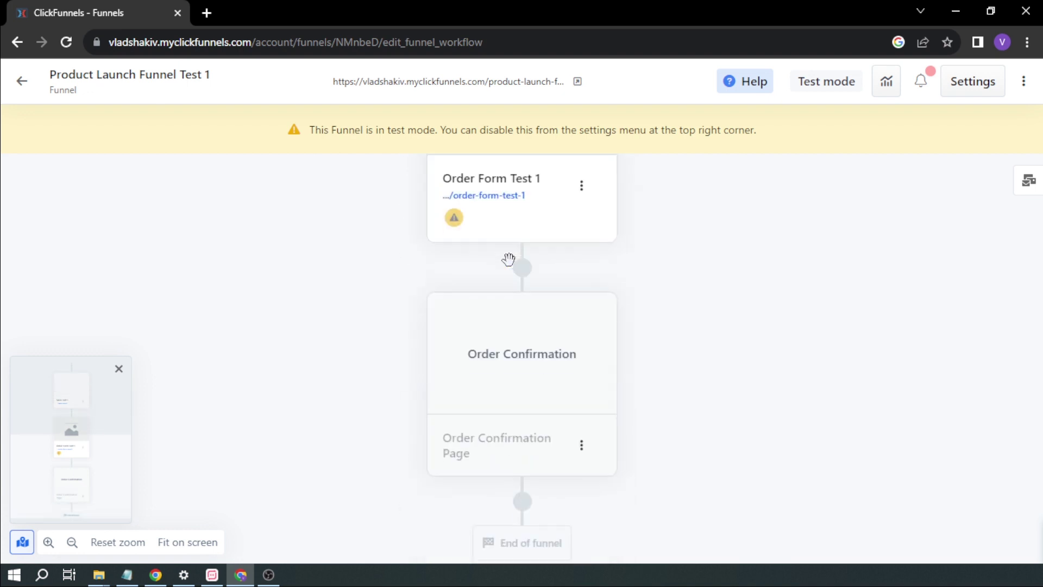
scroll(511, 301, "down", 1)
left_click(521, 272)
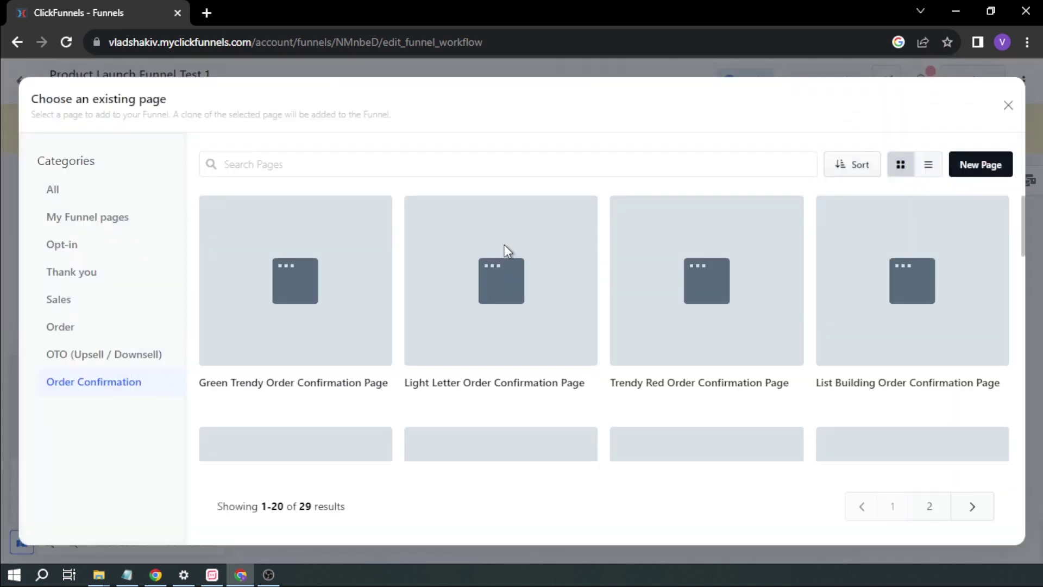
mouse_move(506, 251)
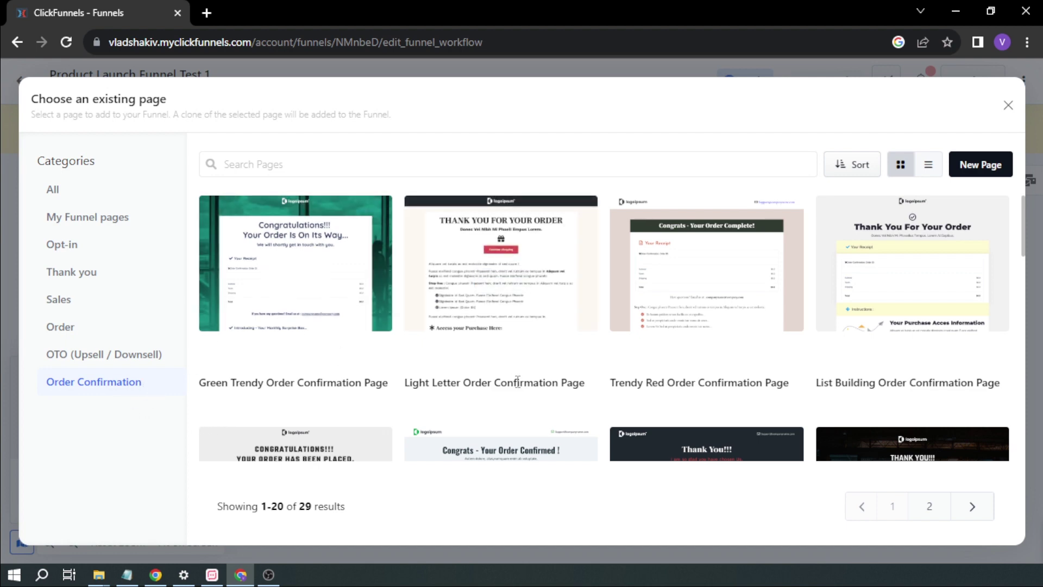
scroll(517, 384, "down", 1)
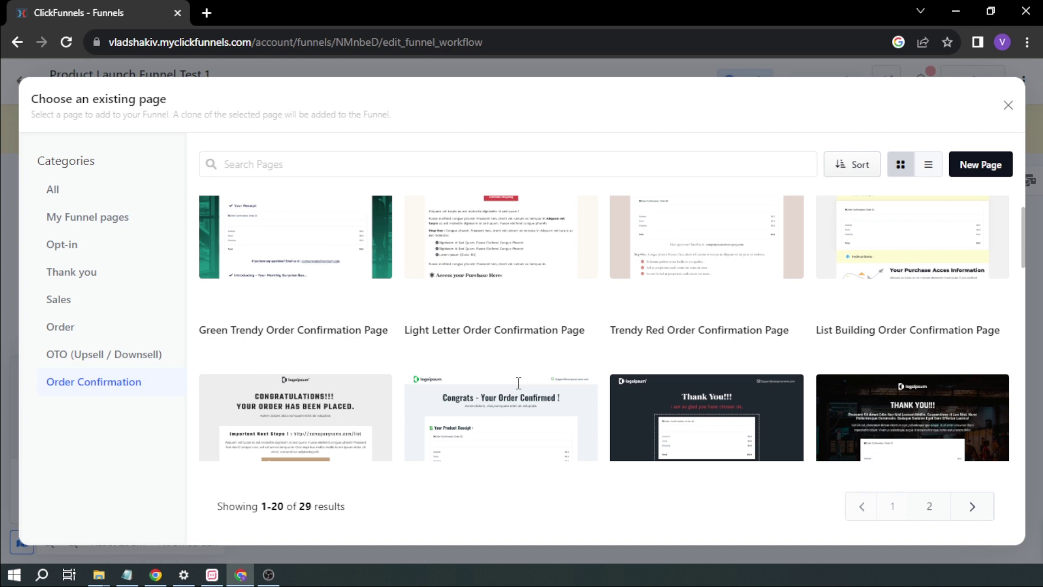
scroll(534, 351, "down", 2)
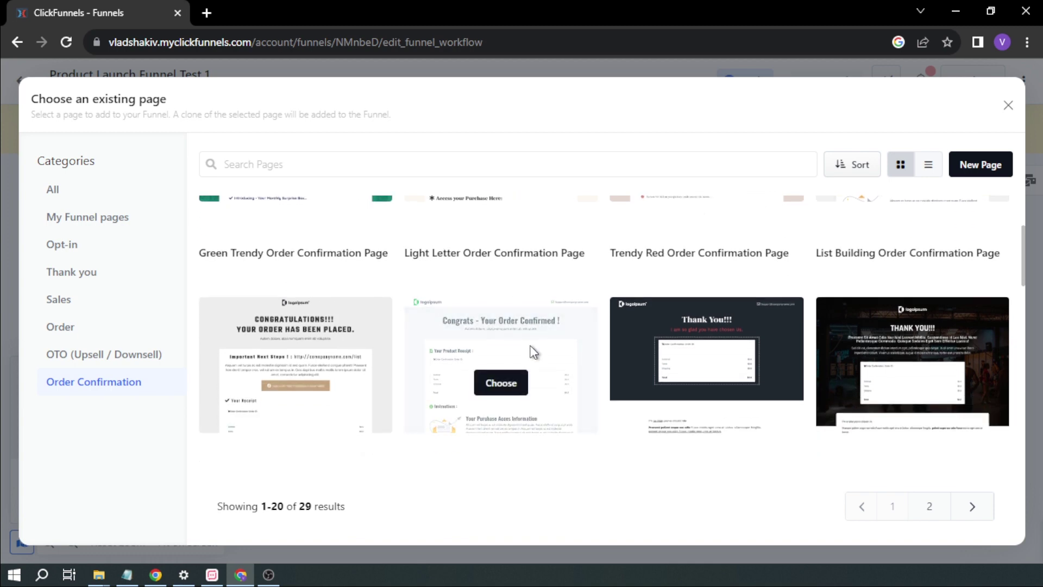
scroll(532, 352, "up", 3)
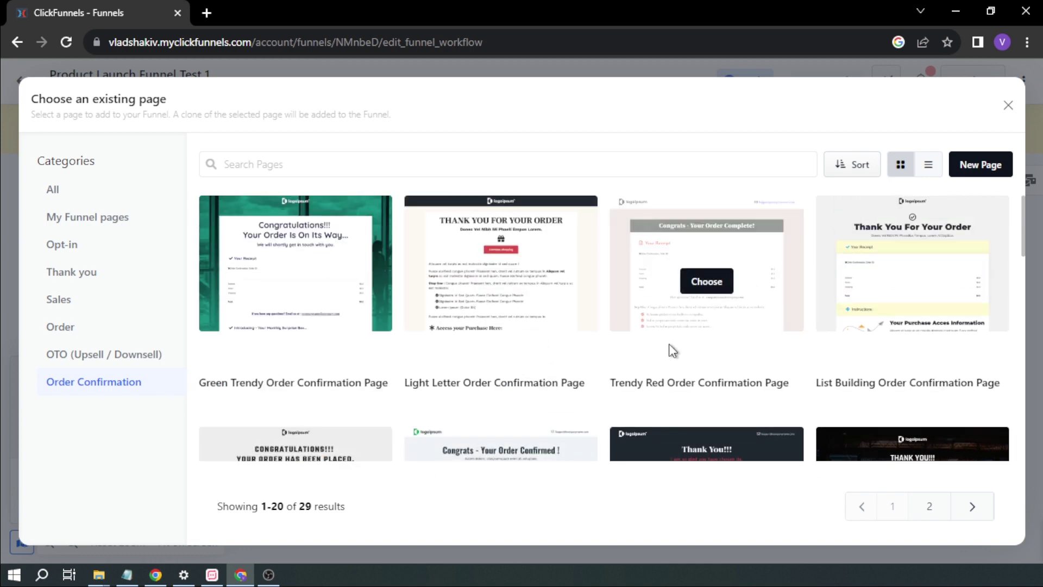
scroll(669, 344, "down", 3)
left_click(707, 377)
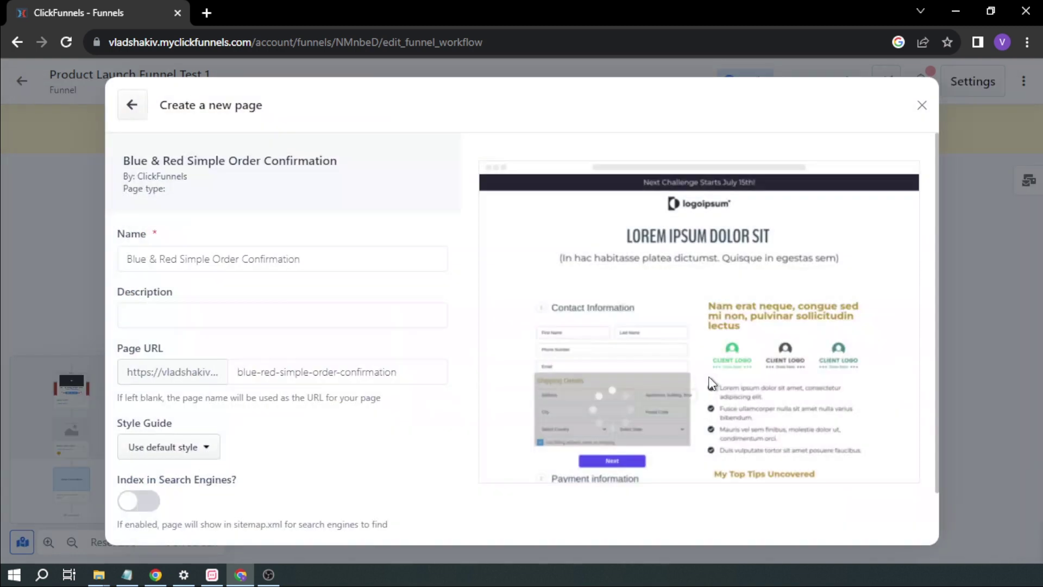
- Name the confirmation page 'Thank You Note Test 1' and create it
triple_click(356, 264)
type("Thank you")
type("ou N")
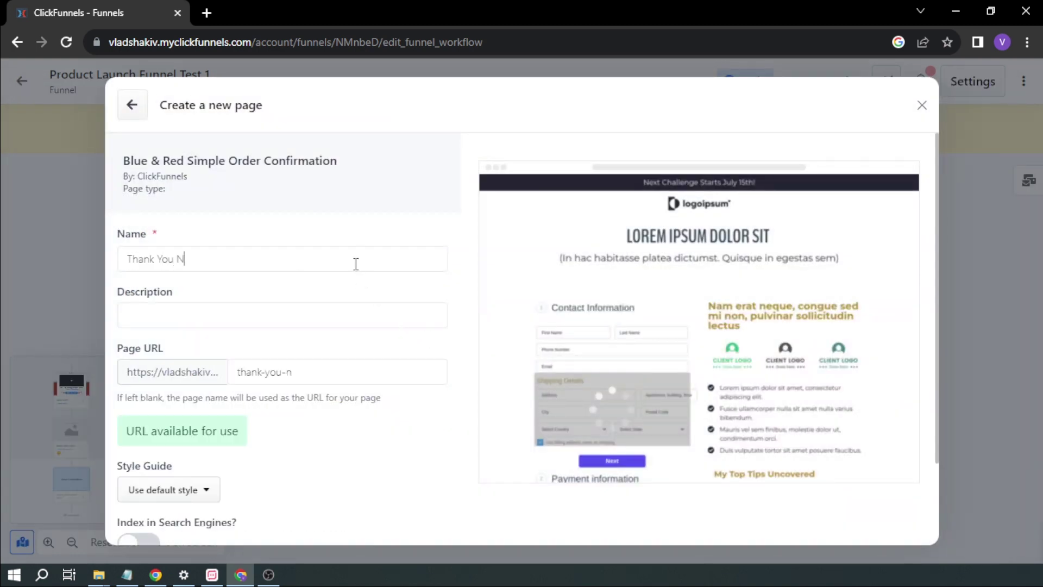
type("ote Test 1")
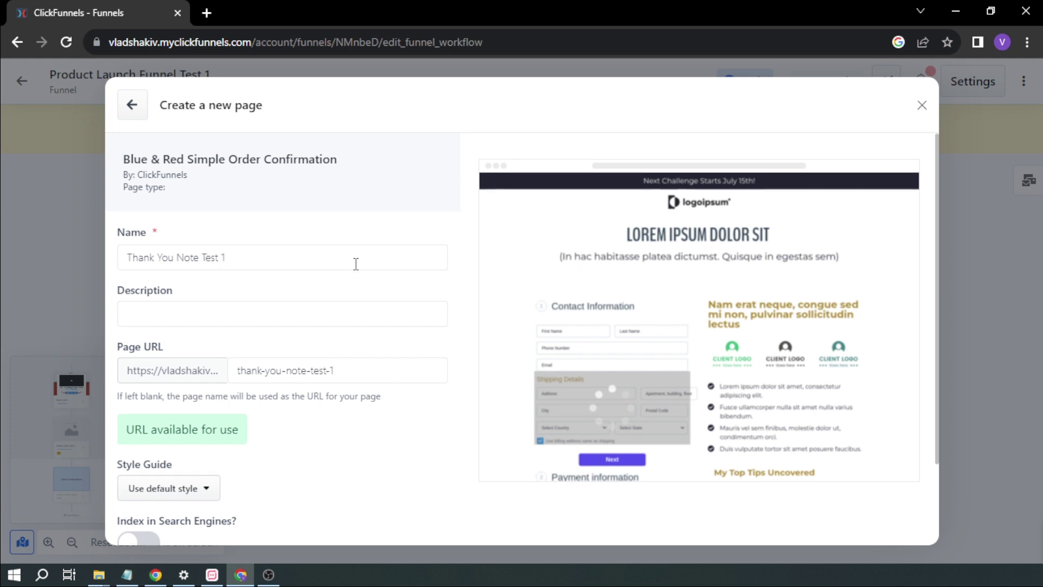
scroll(280, 344, "down", 2)
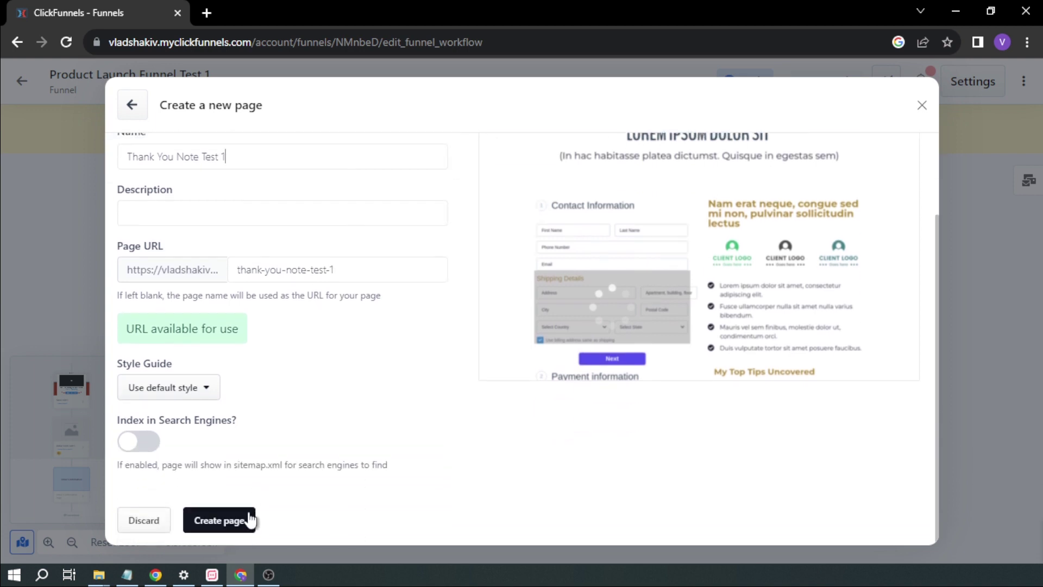
left_click(243, 520)
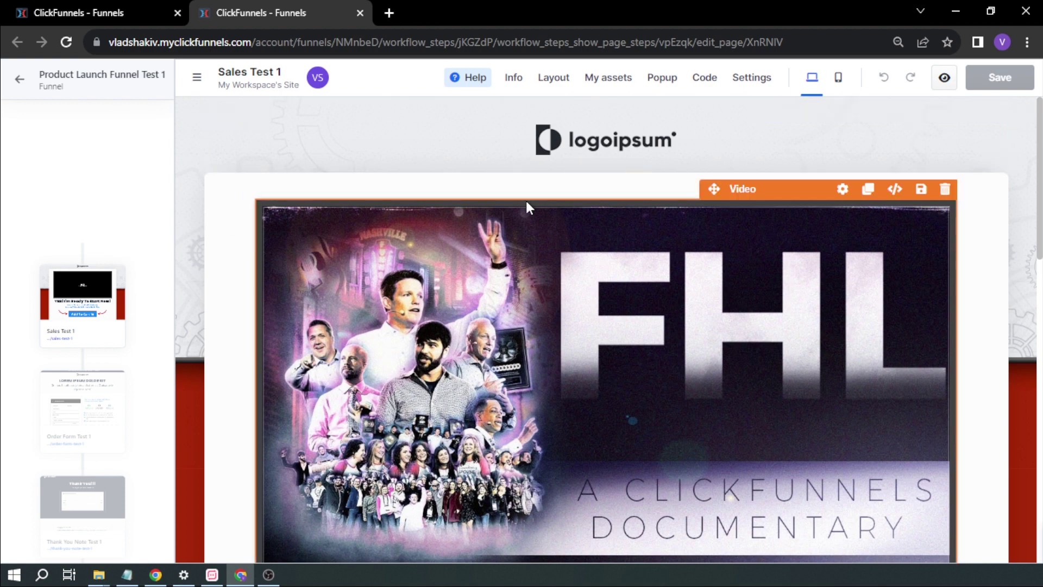
- Drag the Sales Test 1 sub headline above the main headline, then undo the move
scroll(800, 171, "down", 3)
scroll(654, 310, "down", 5)
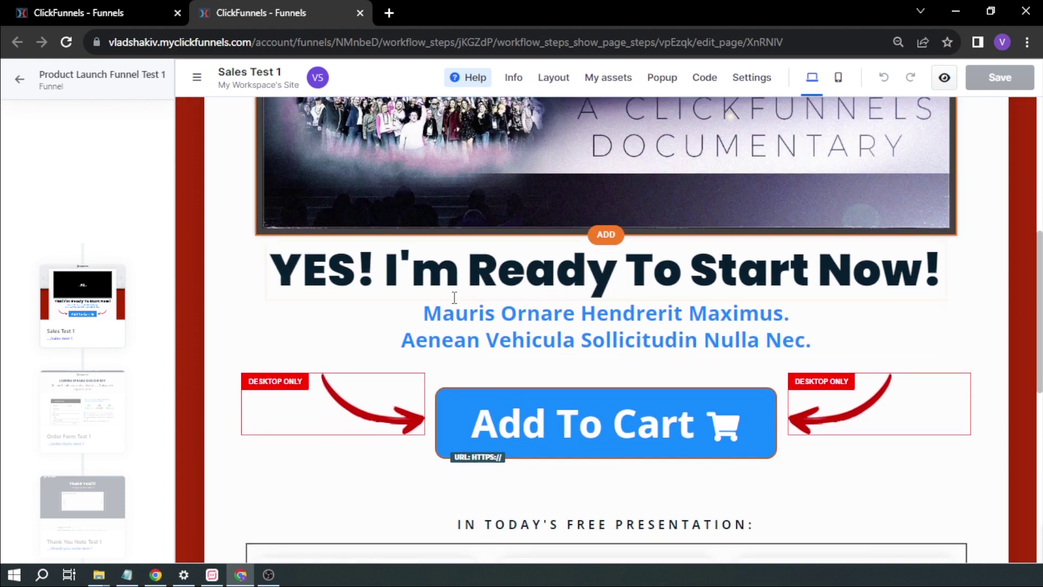
triple_click(641, 337)
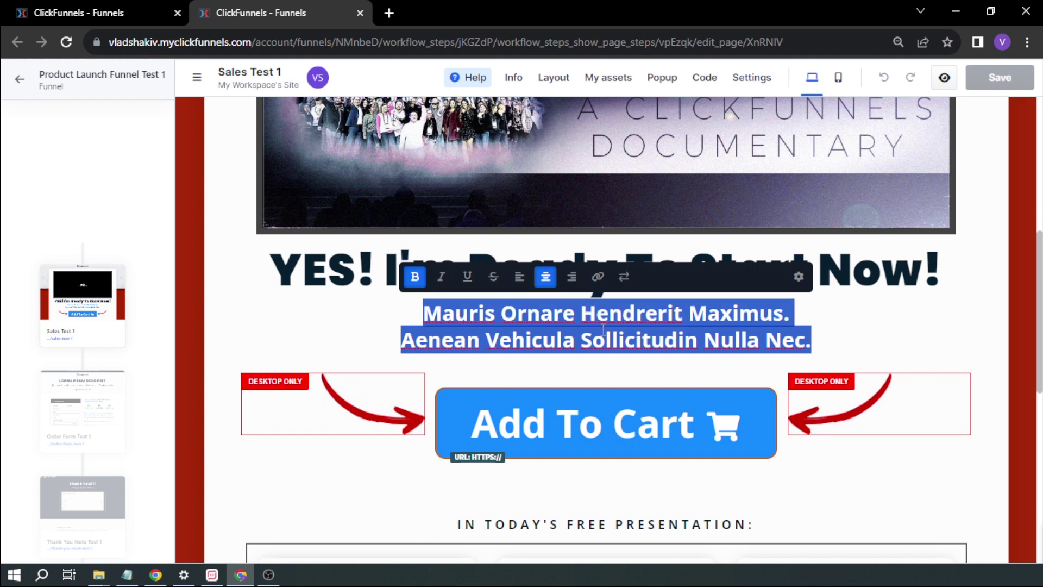
triple_click(577, 327)
left_click(541, 320)
triple_click(512, 319)
left_click(423, 313)
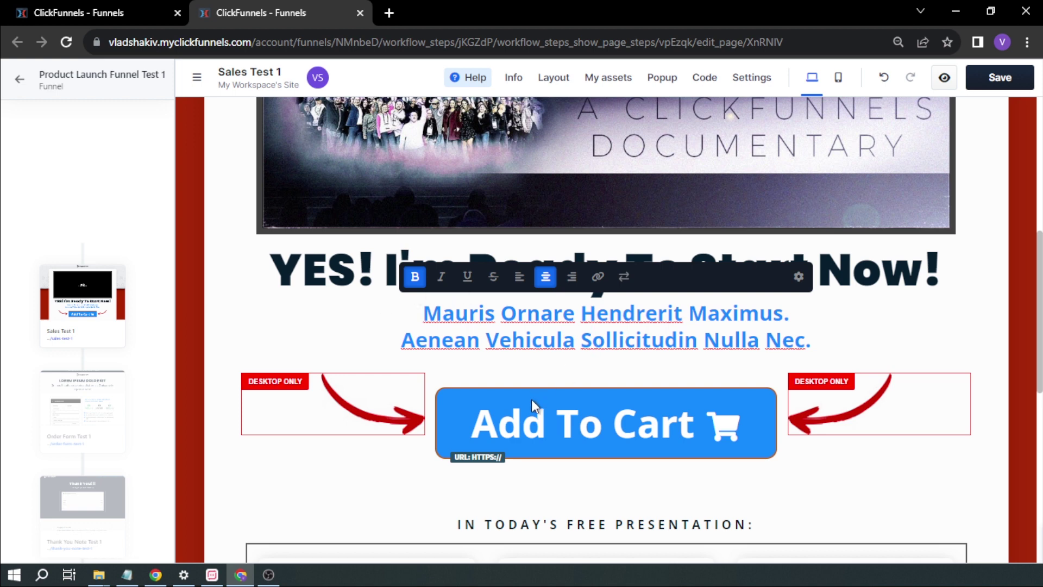
left_click(562, 314)
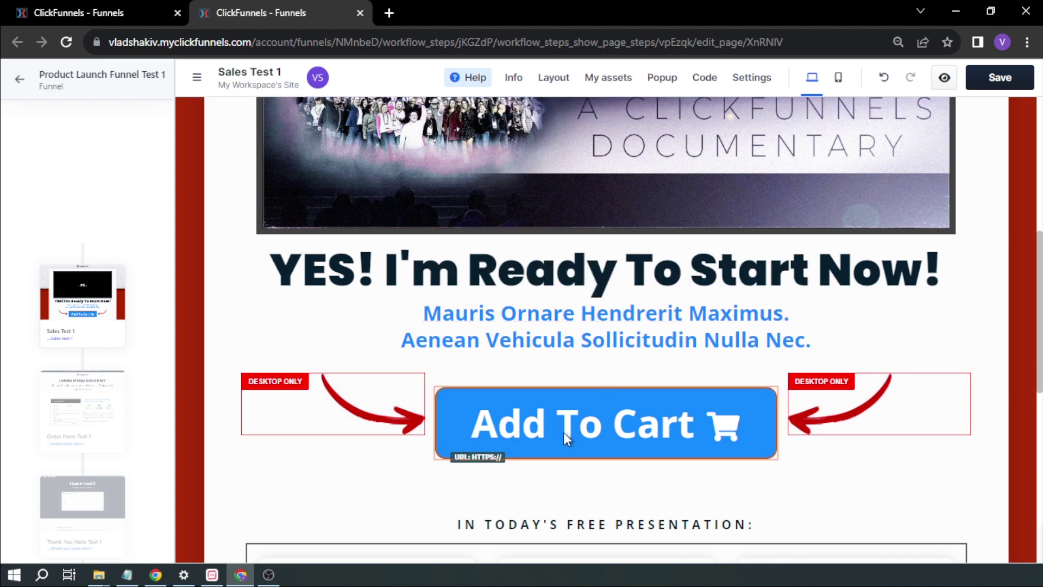
left_click_drag(492, 332, 519, 244)
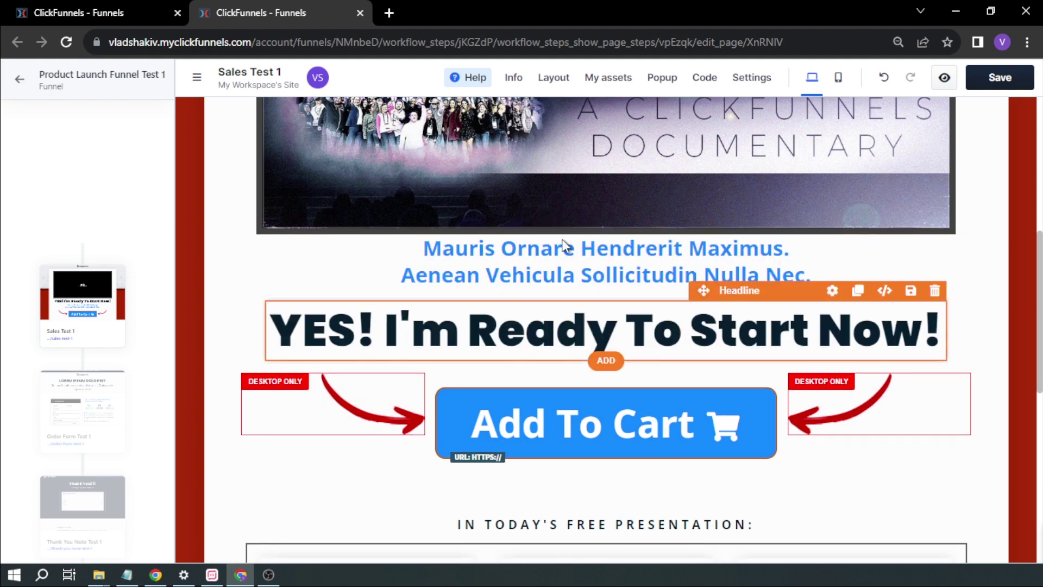
key("ctrl+z")
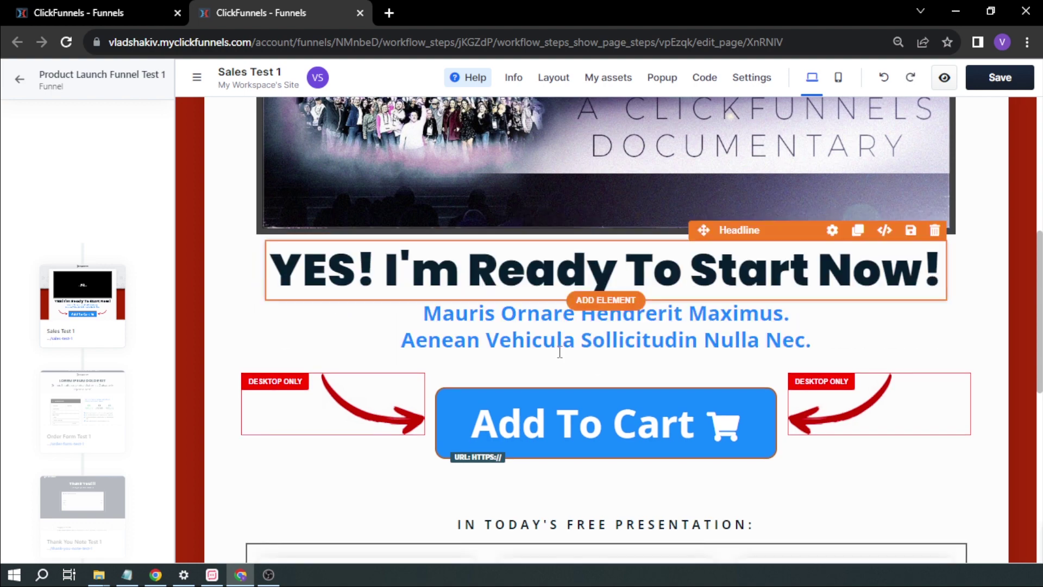
scroll(560, 352, "down", 8)
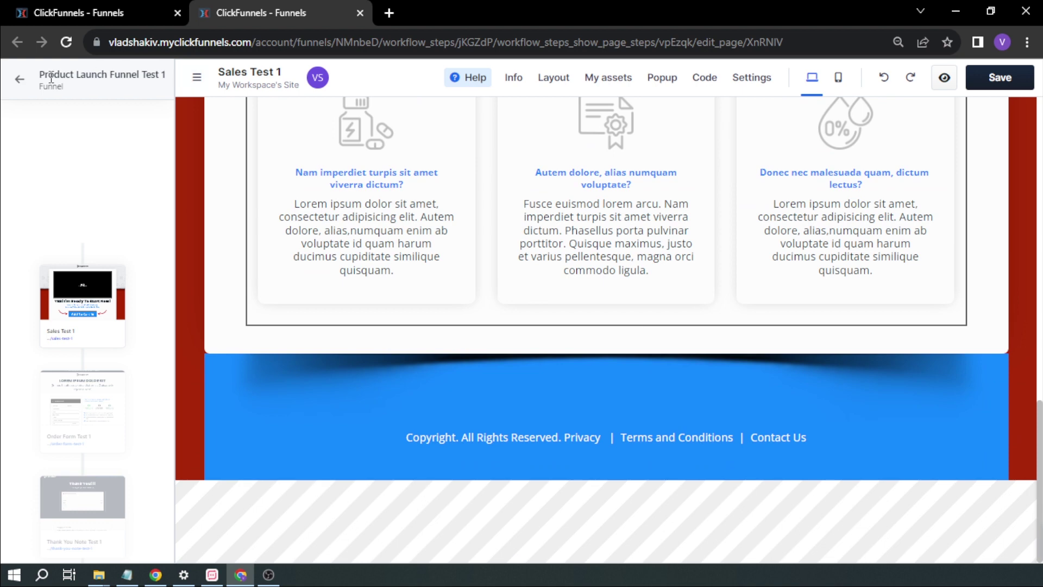
- Close the Sales Test 1 editor tab, confirm Leave without saving, and return to Funnels
left_click(79, 13)
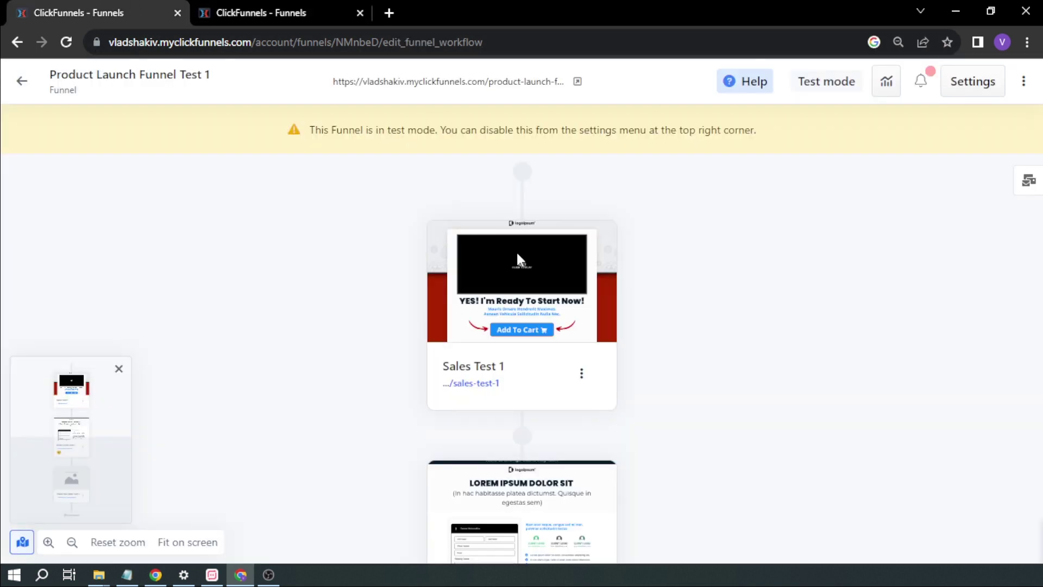
scroll(516, 250, "down", 3)
scroll(618, 311, "down", 1)
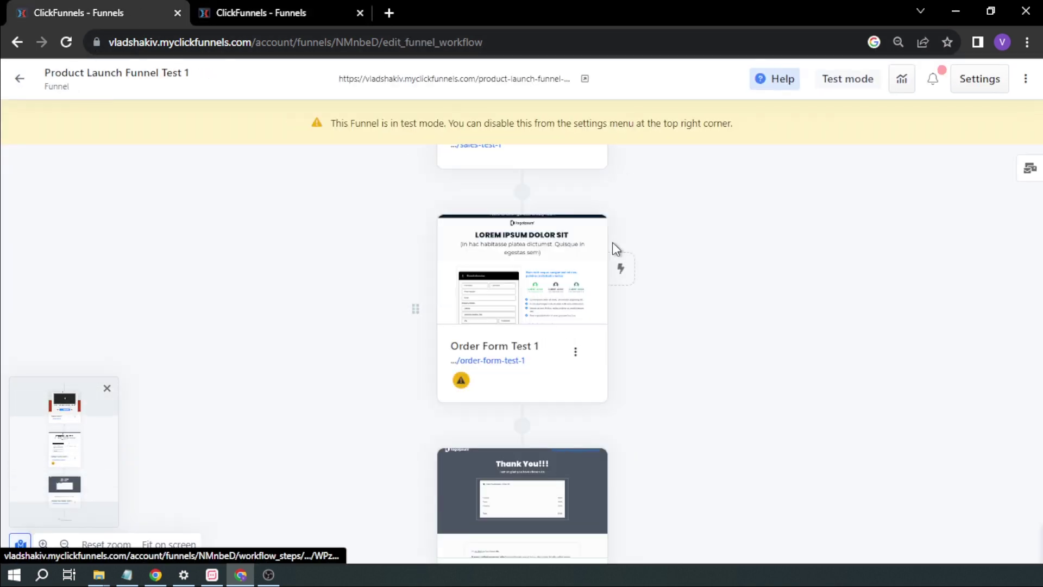
scroll(611, 242, "down", 4)
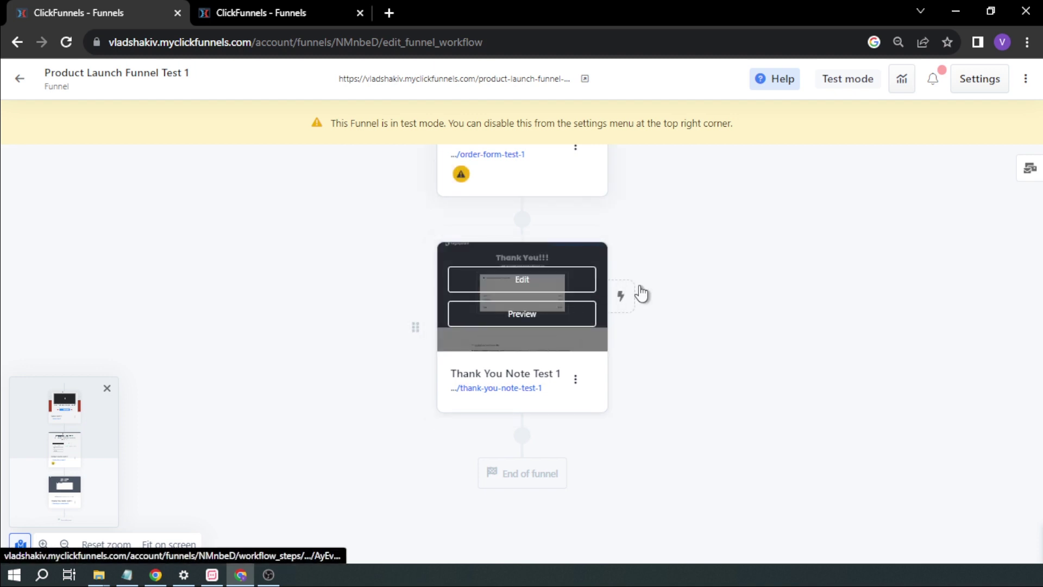
left_click(19, 79)
left_click(359, 13)
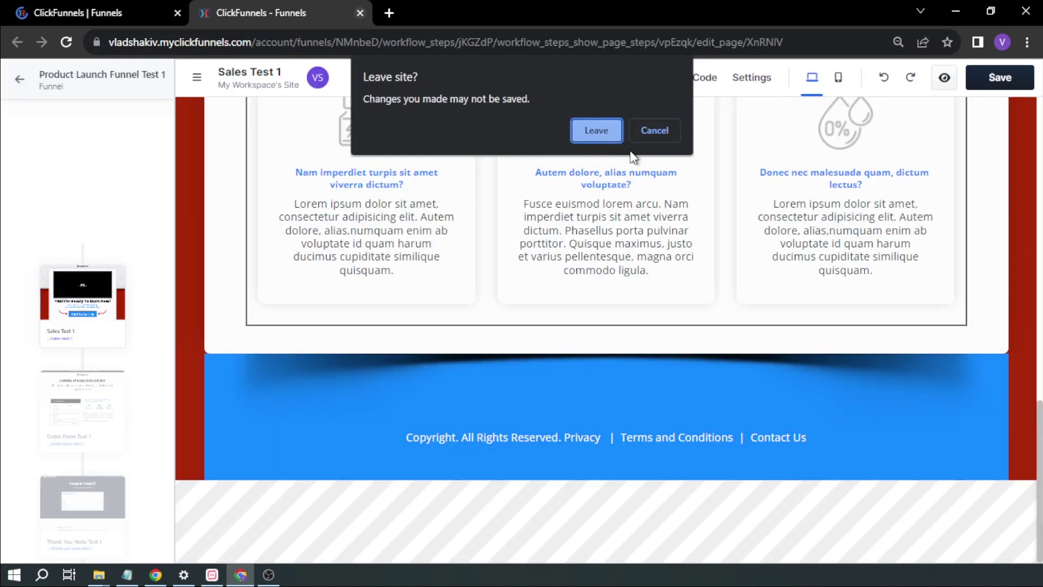
left_click(586, 127)
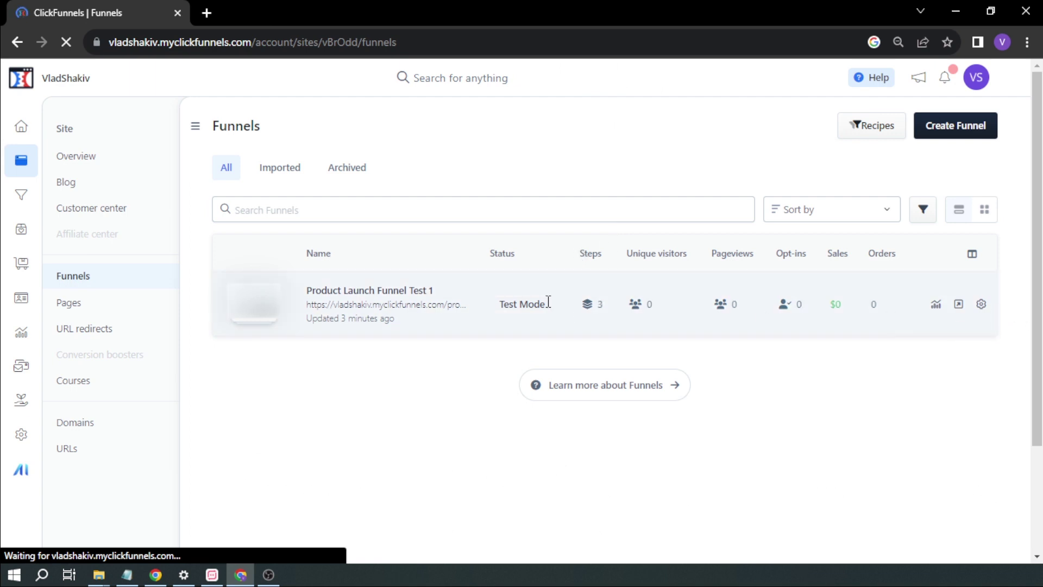
- Set Test mode to No in Product Launch Funnel Test 1's settings, then go back to Funnels
left_click(981, 304)
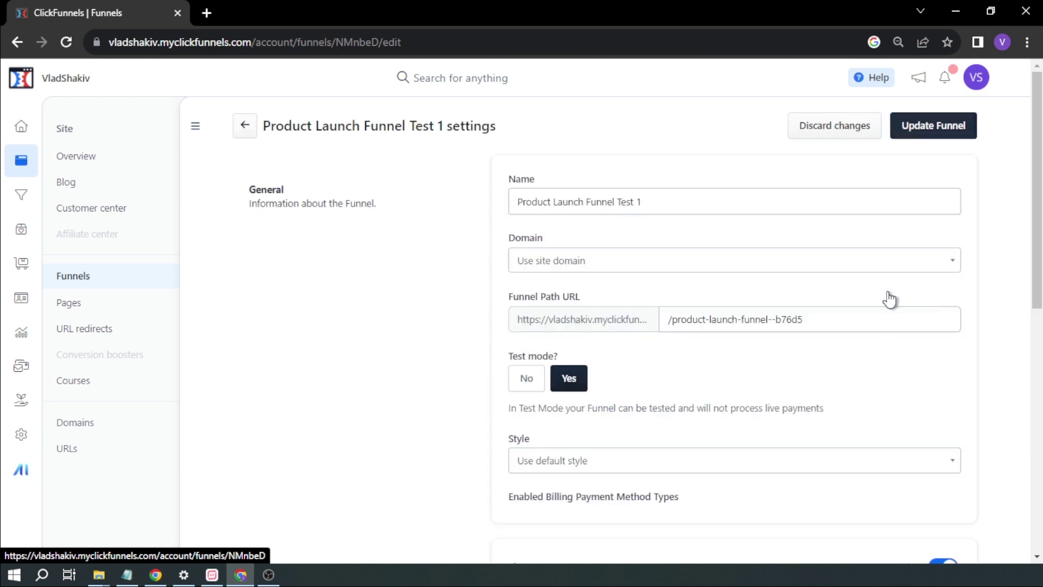
left_click(523, 379)
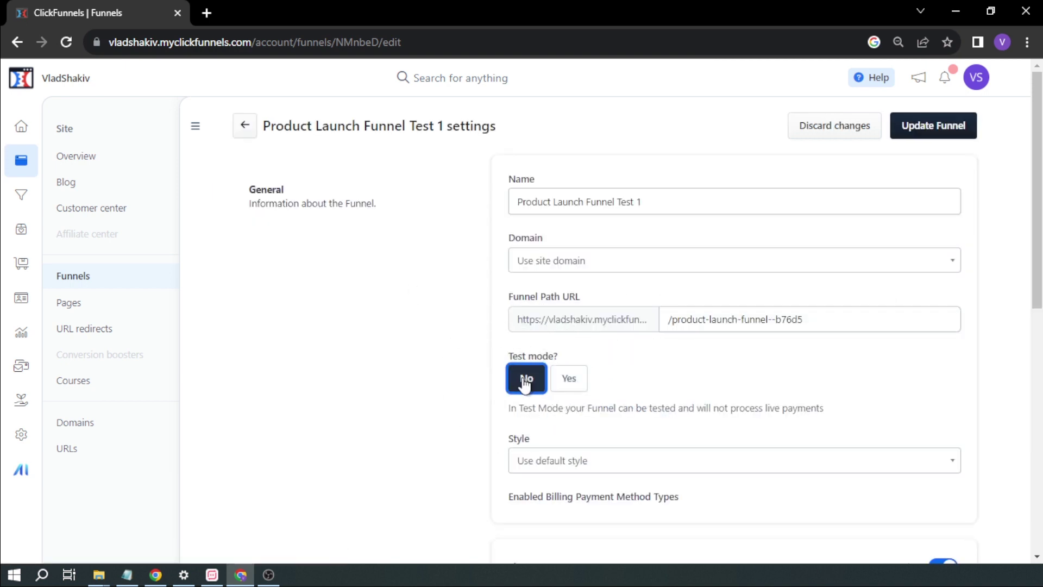
scroll(857, 357, "down", 3)
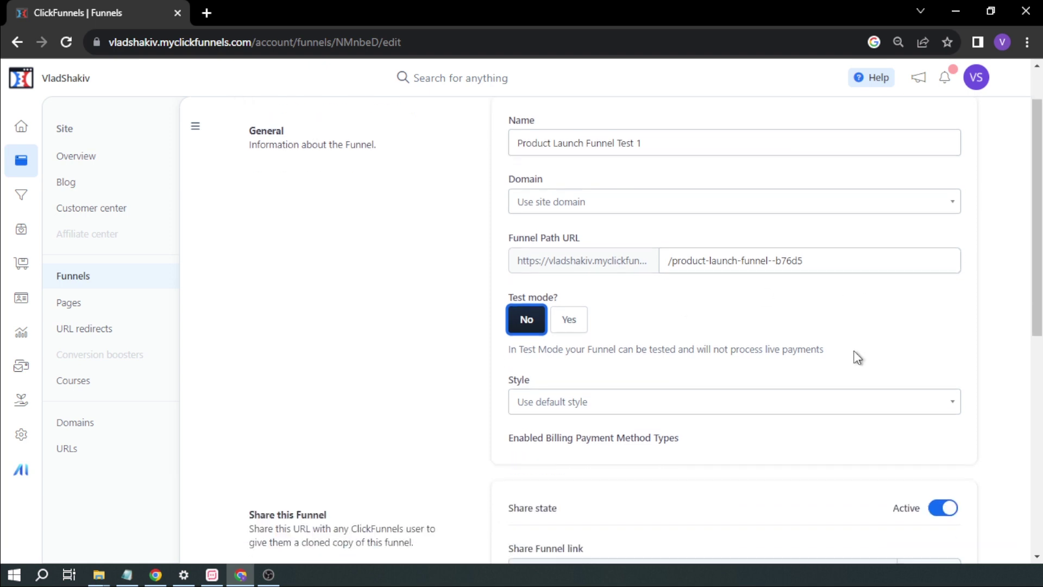
scroll(735, 433, "down", 3)
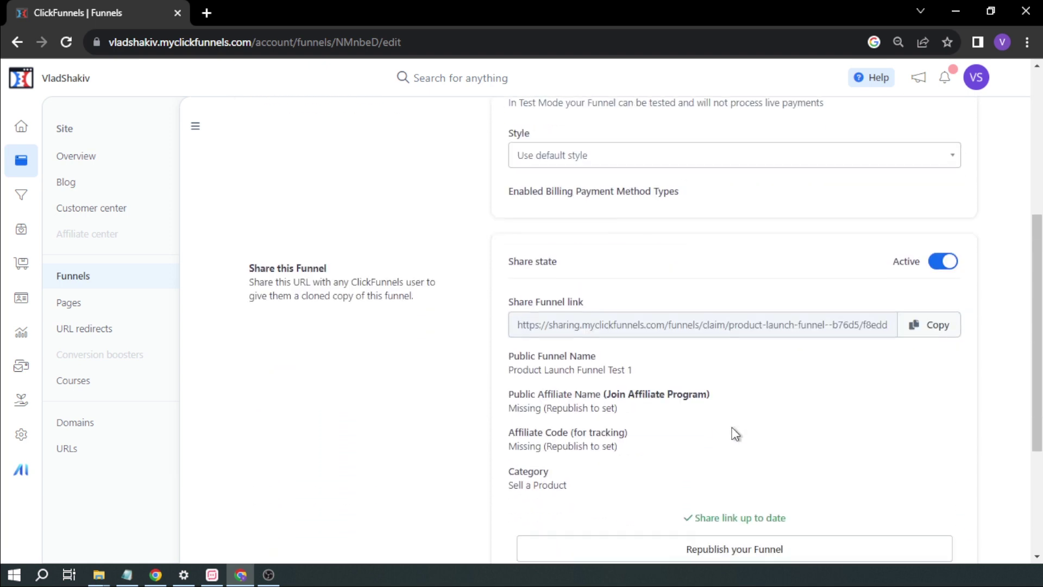
key("alt+Left")
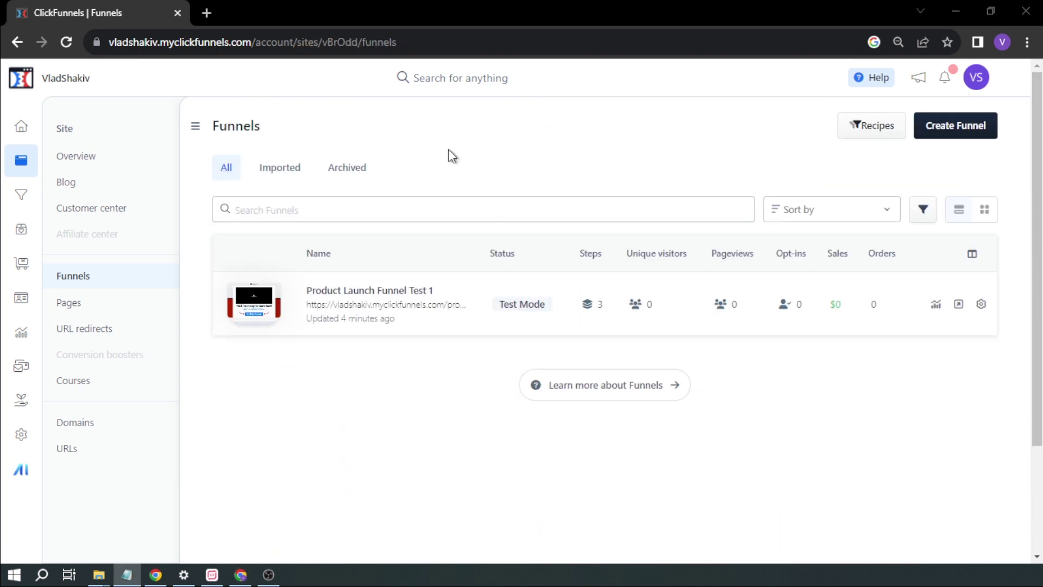